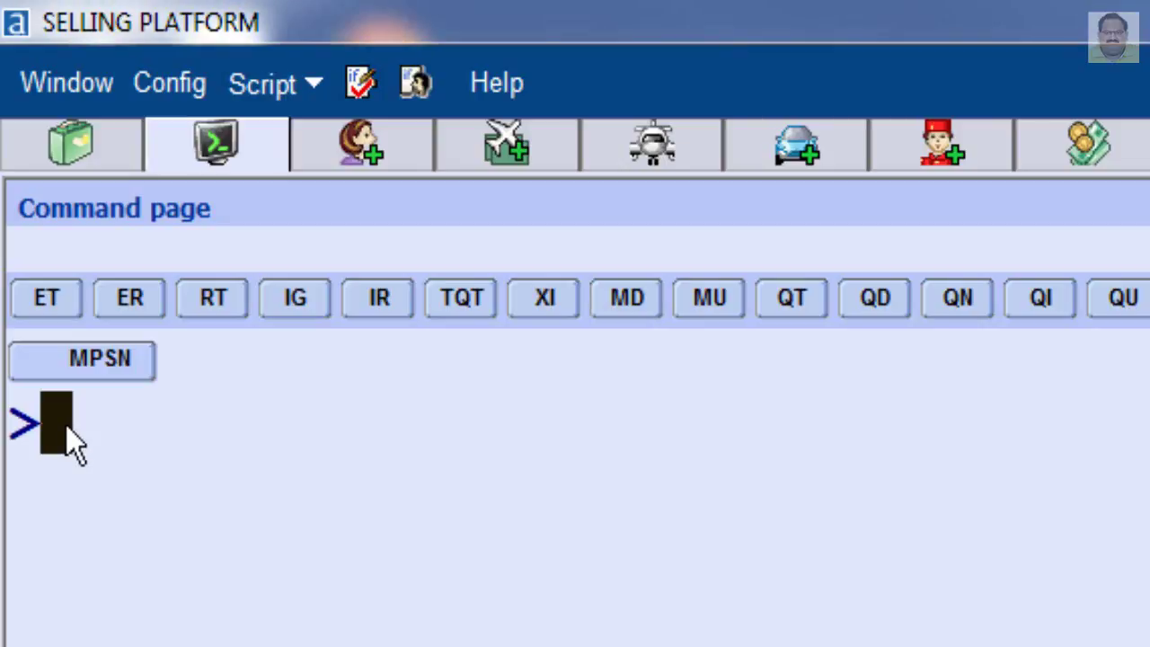
Request the system help pages on conversions with the entry HE CONVERT
type("HE ")
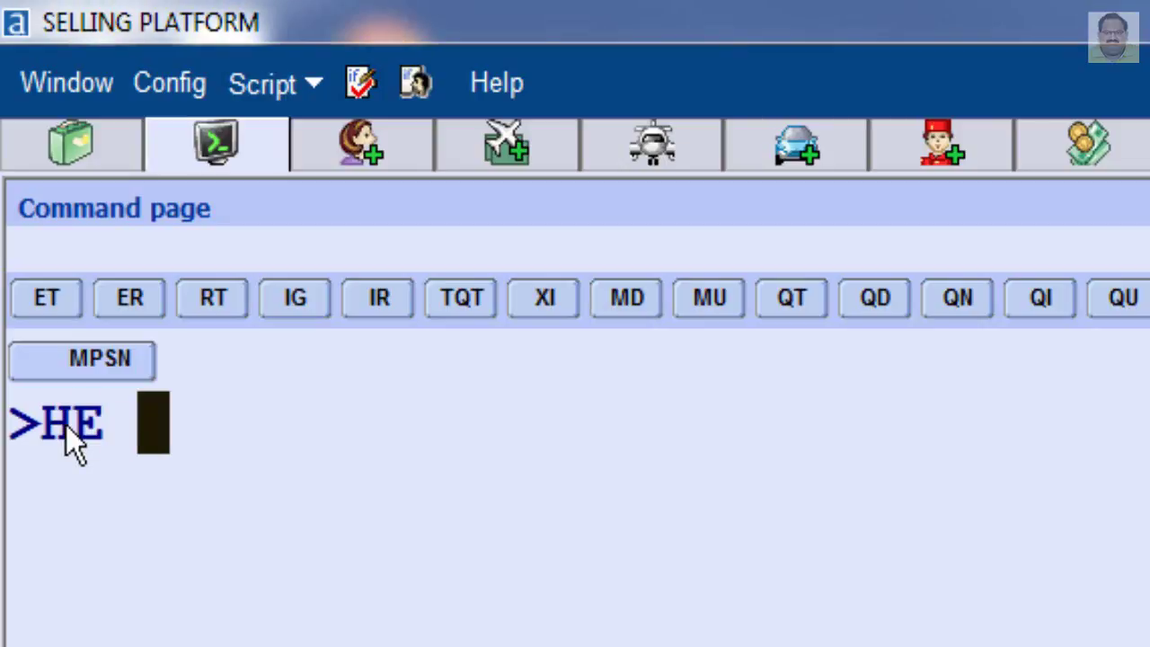
type("CONVER")
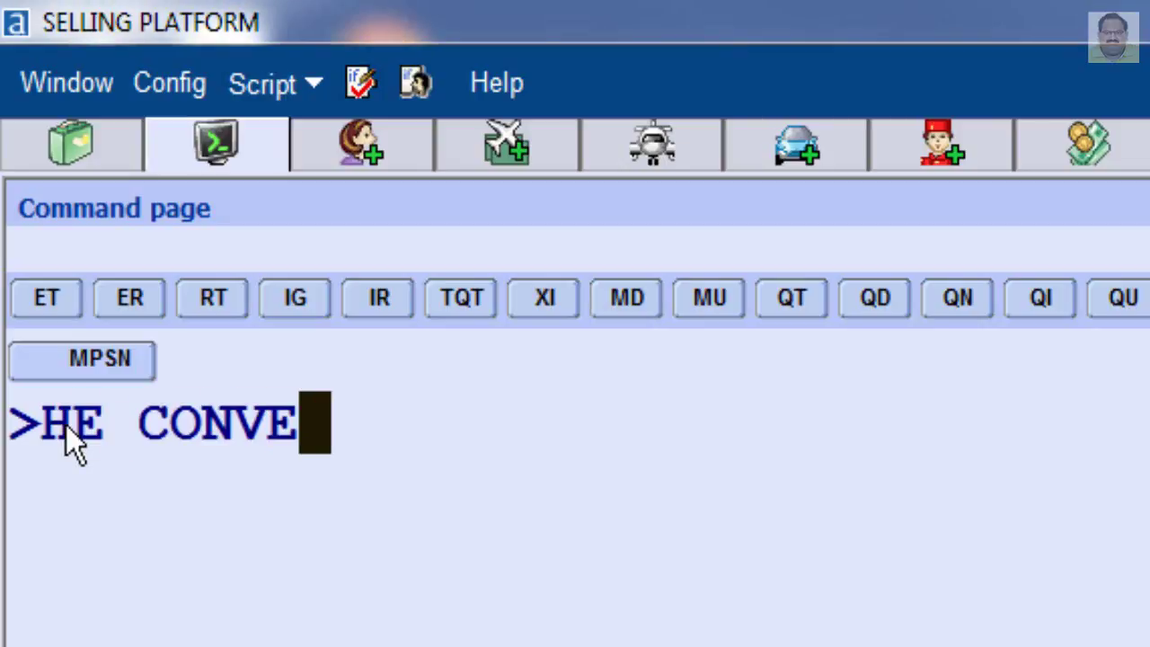
type("T")
key("Return")
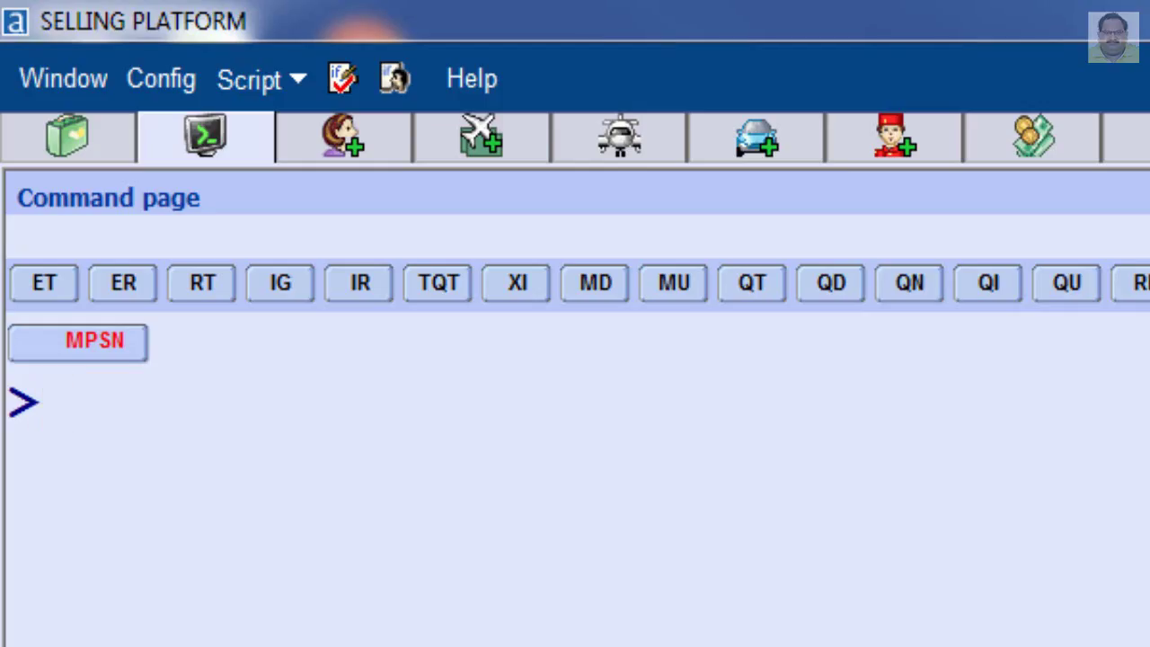
Look up the day of the week for 25 December with the entry DD 25DEC
type("DD 25")
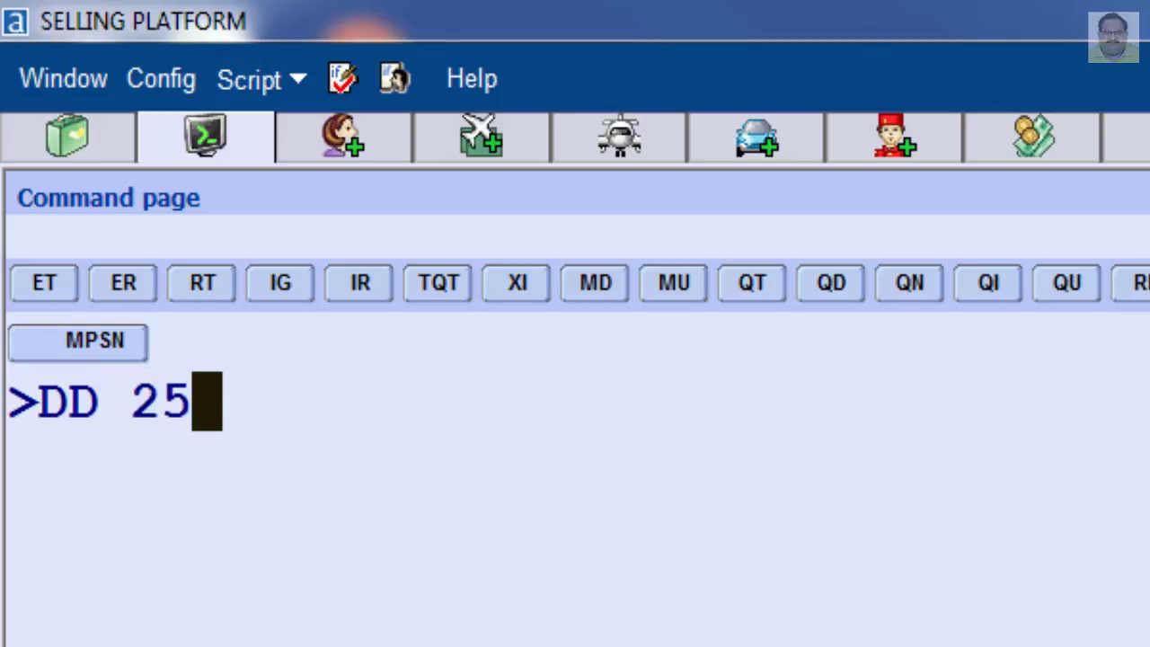
type("DEC")
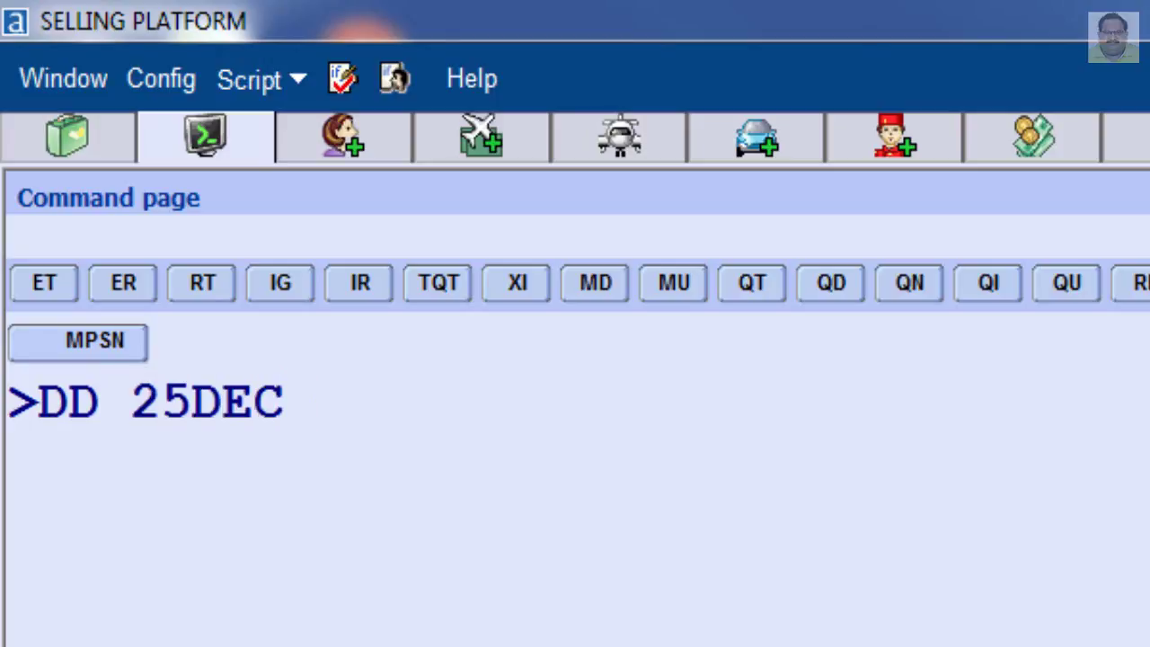
key("Return")
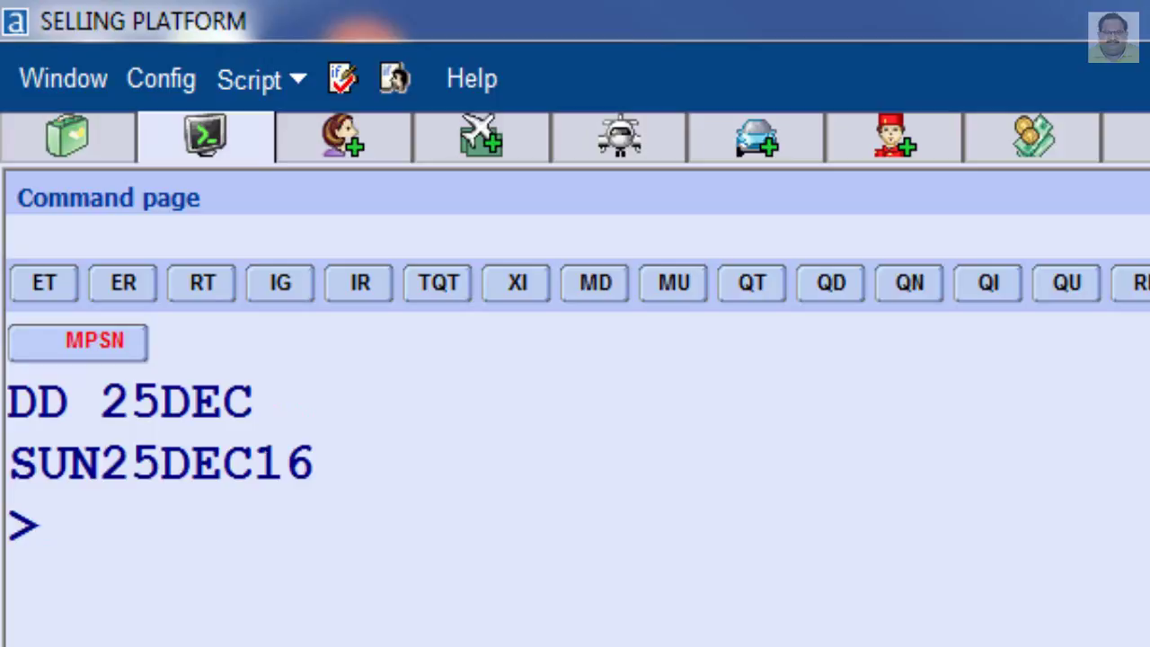
Clear the command page and display the current system date and time with the entry DD
key("ctrl+shift+Home")
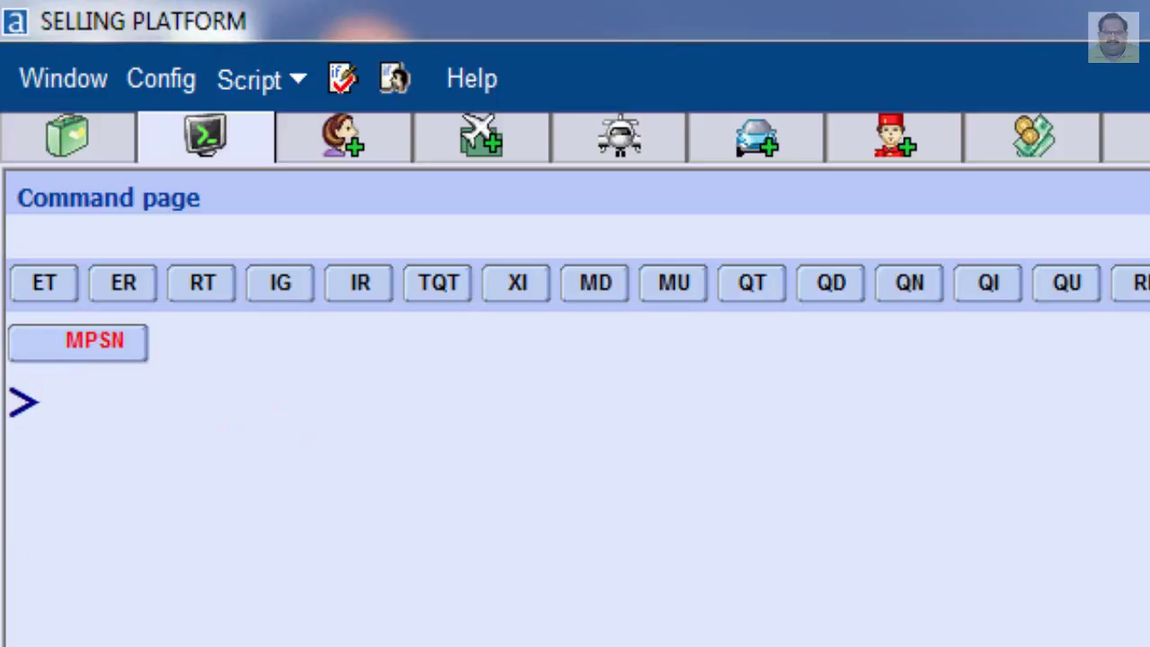
type("DD")
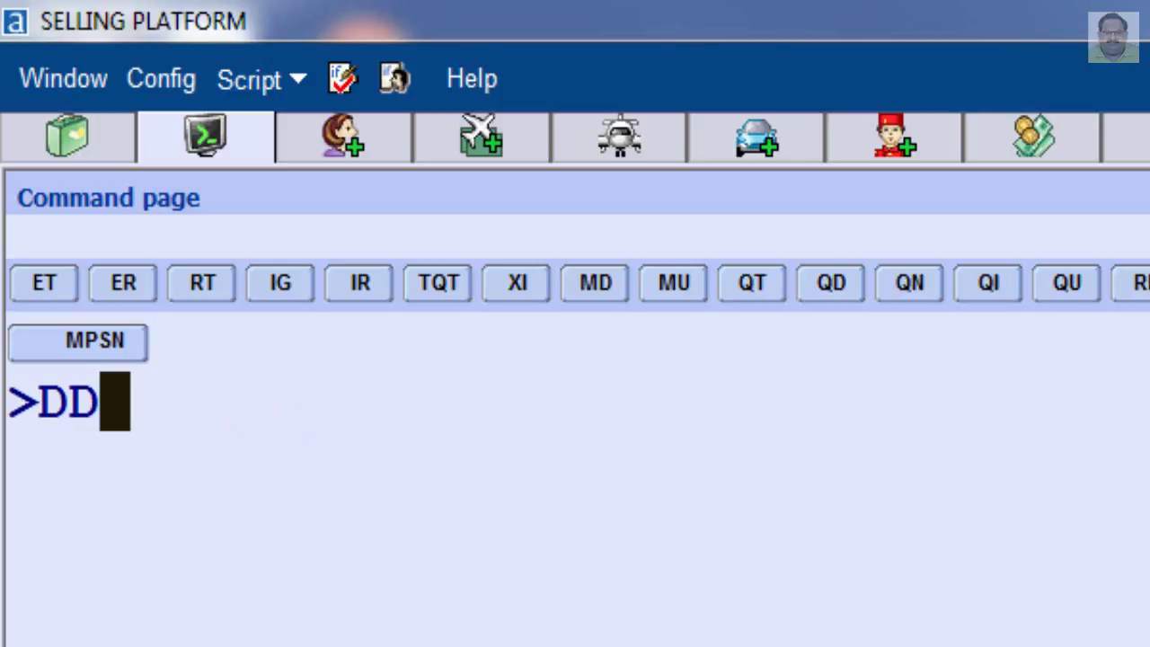
key("Return")
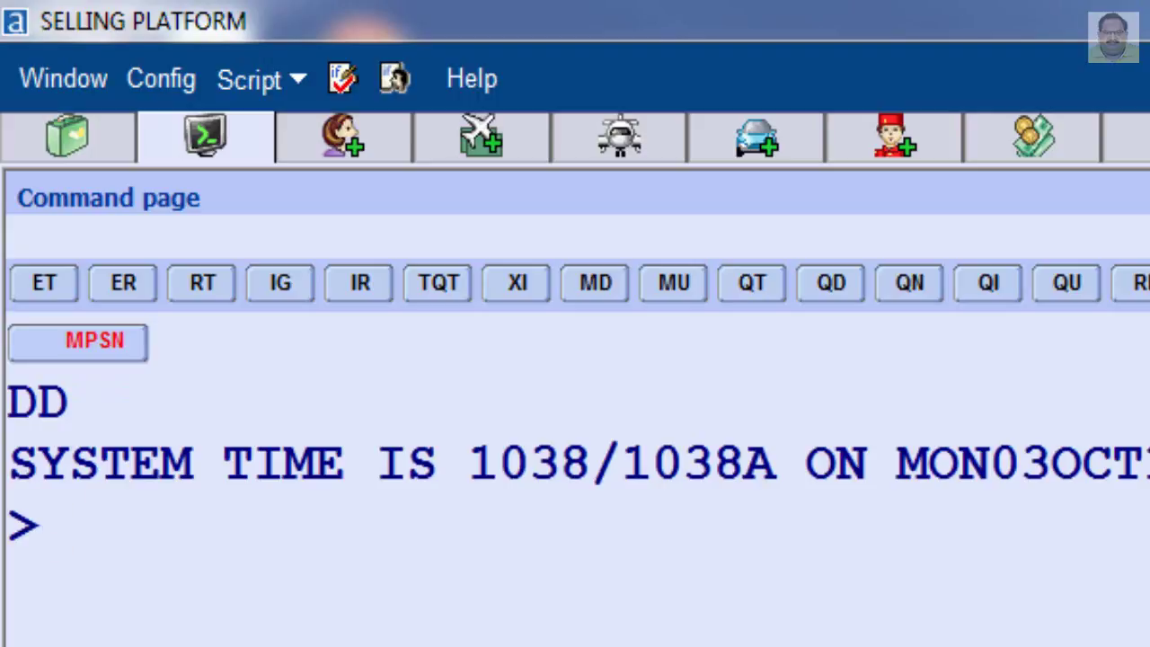
On a cleared command page, display New York's local time and time difference with the entry DD NYC
key("ctrl+shift+Home")
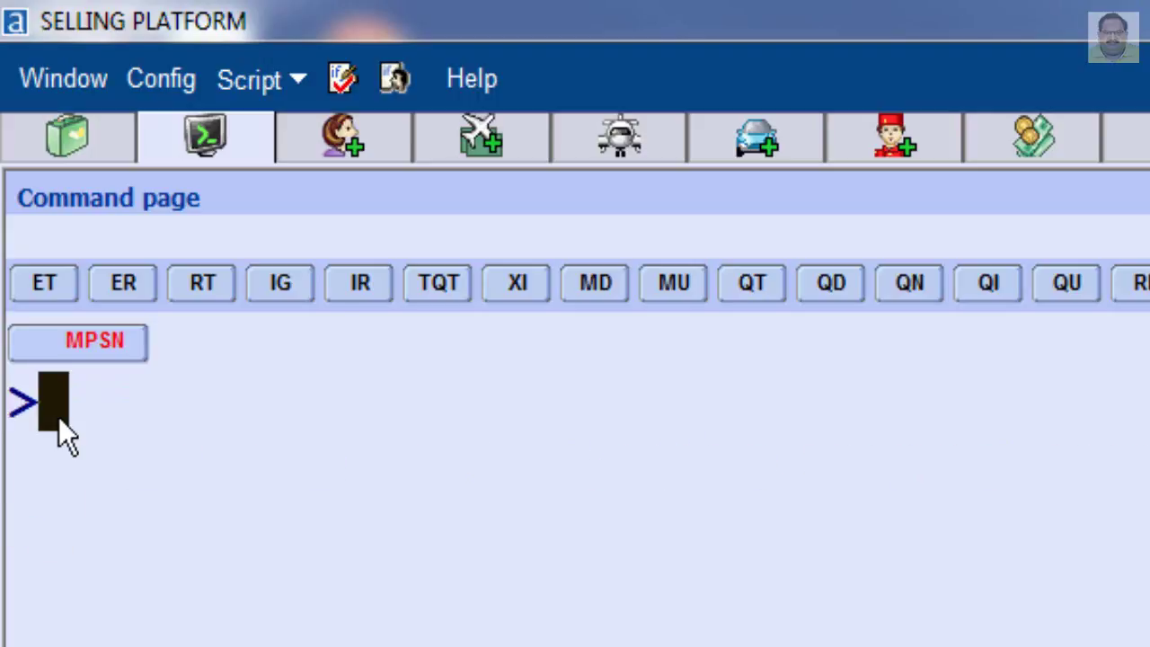
type("DD")
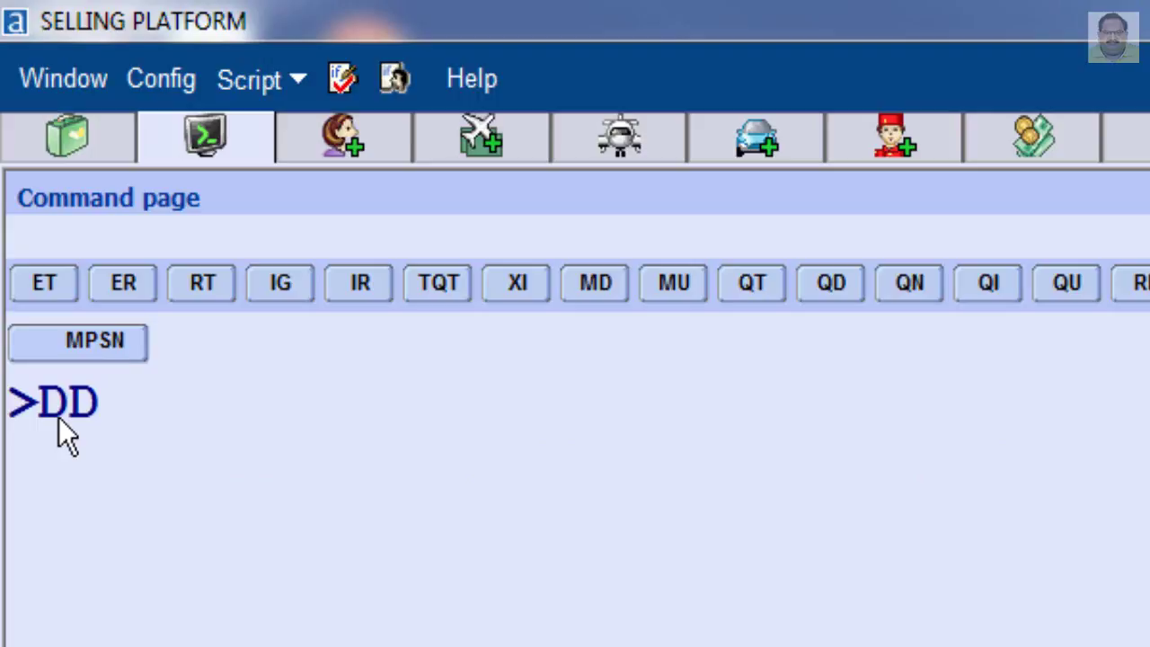
type(" N")
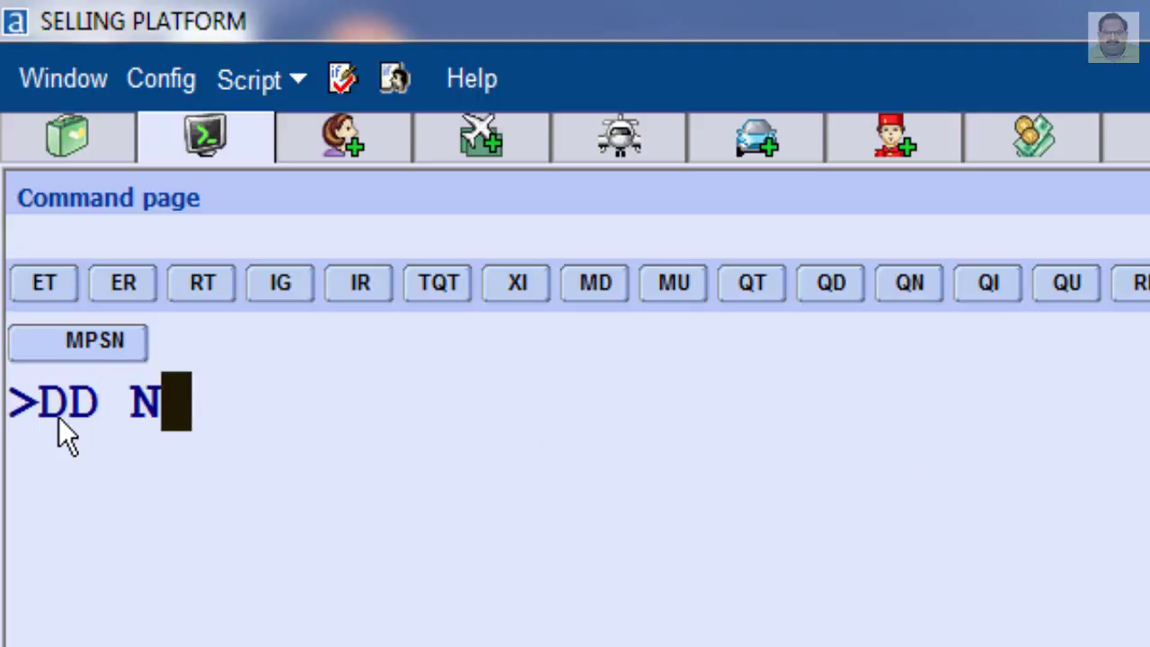
type("YC")
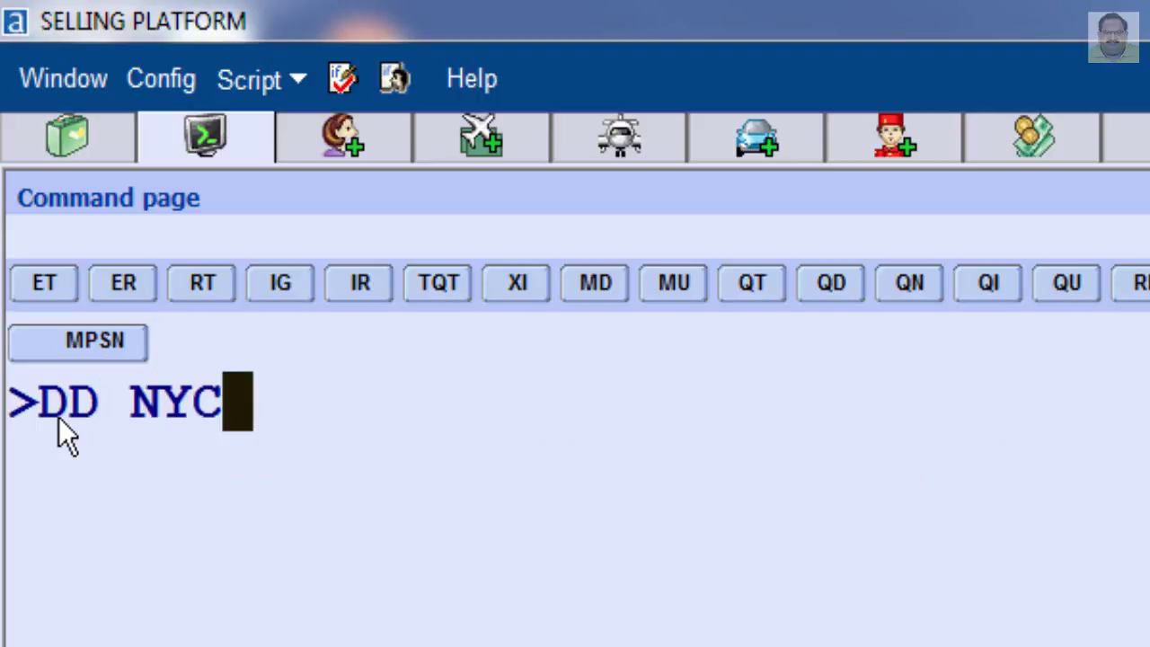
key("Return")
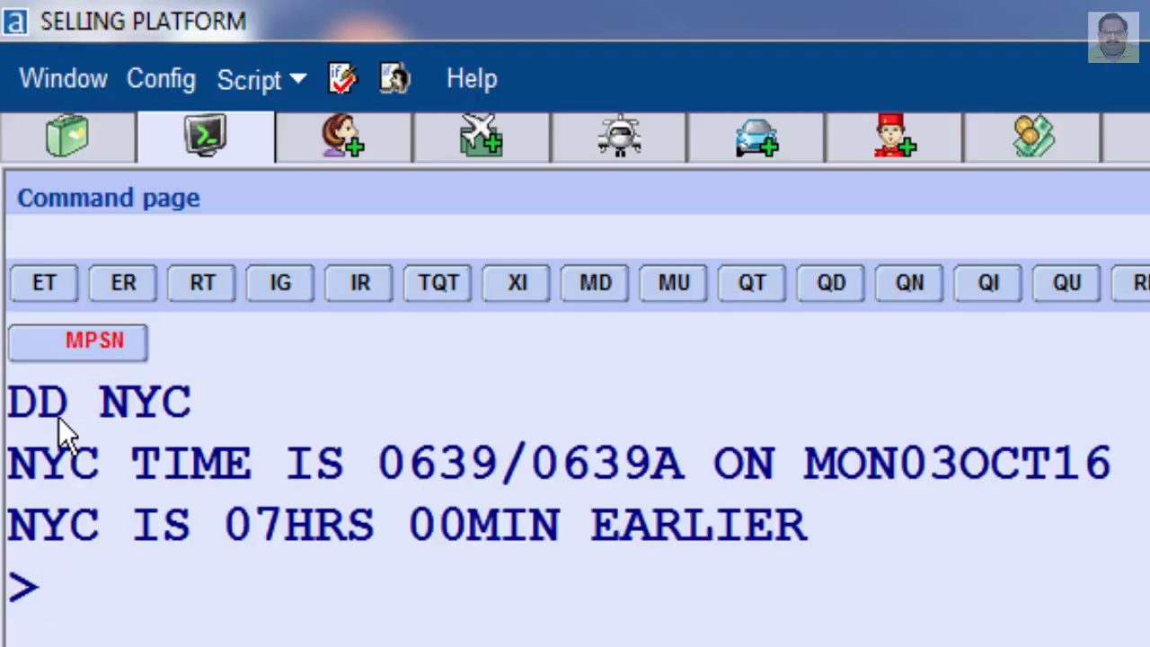
On a cleared command page, calculate the date 45 days after 15 November with the entry DD 15NOV/45
key("ctrl+shift+F12")
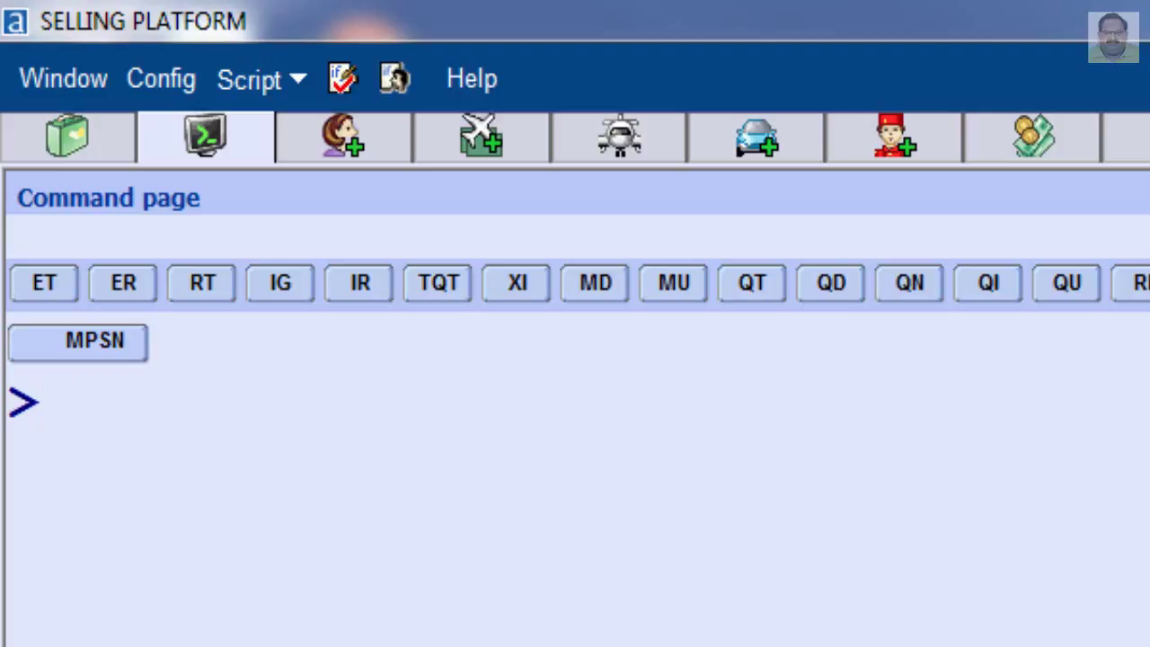
type("DD")
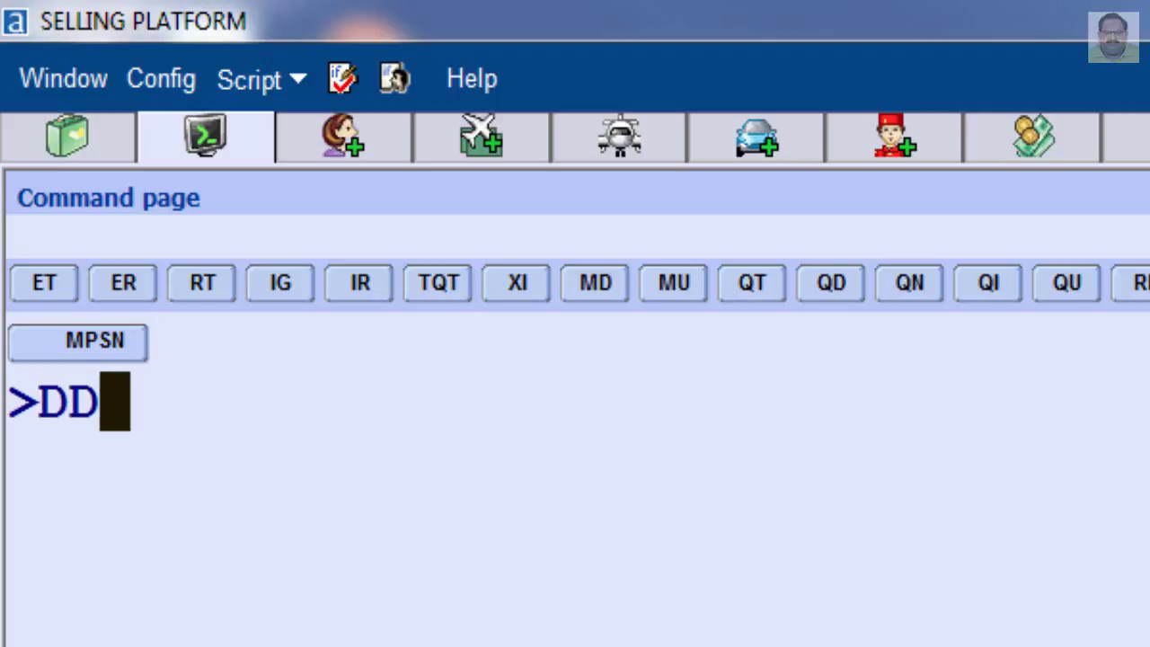
type(" 1")
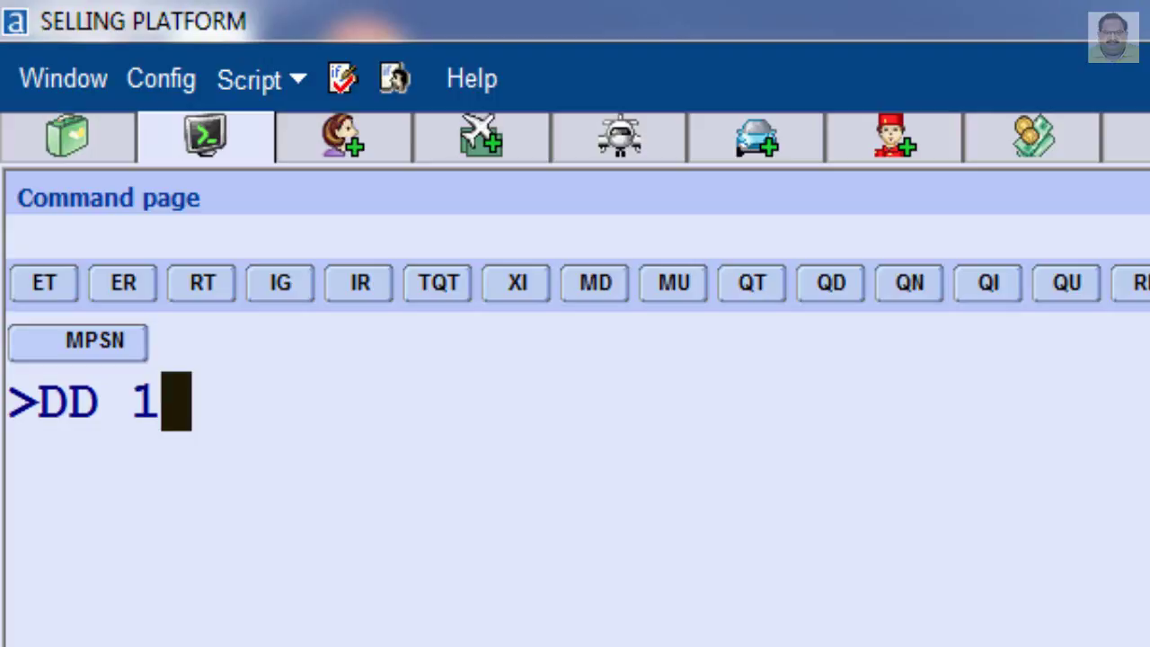
type("5NOV/")
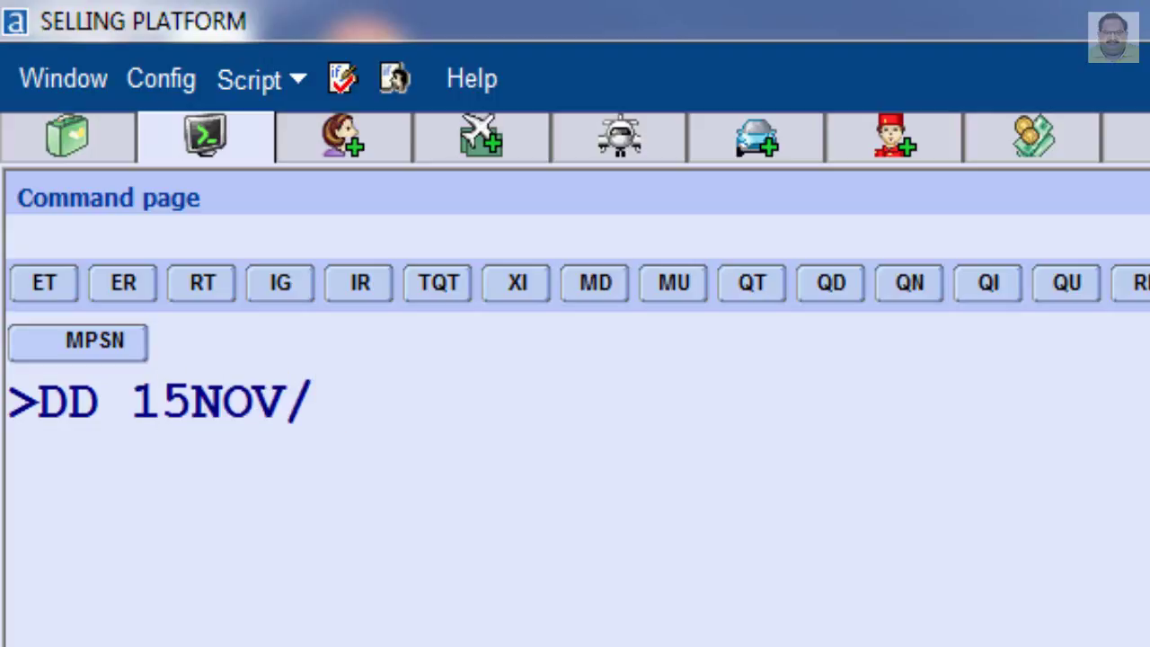
type("45")
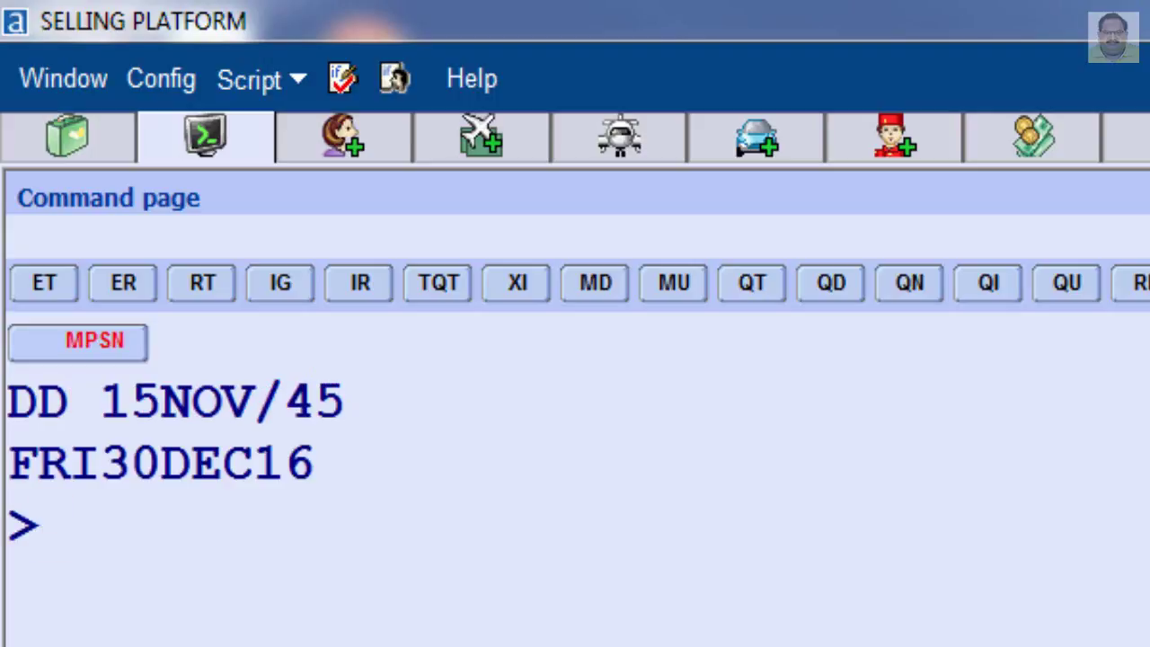
On a cleared command page, calculate the date 45 days before 15 November with the entry DD 15NOV/-45
key("Pause")
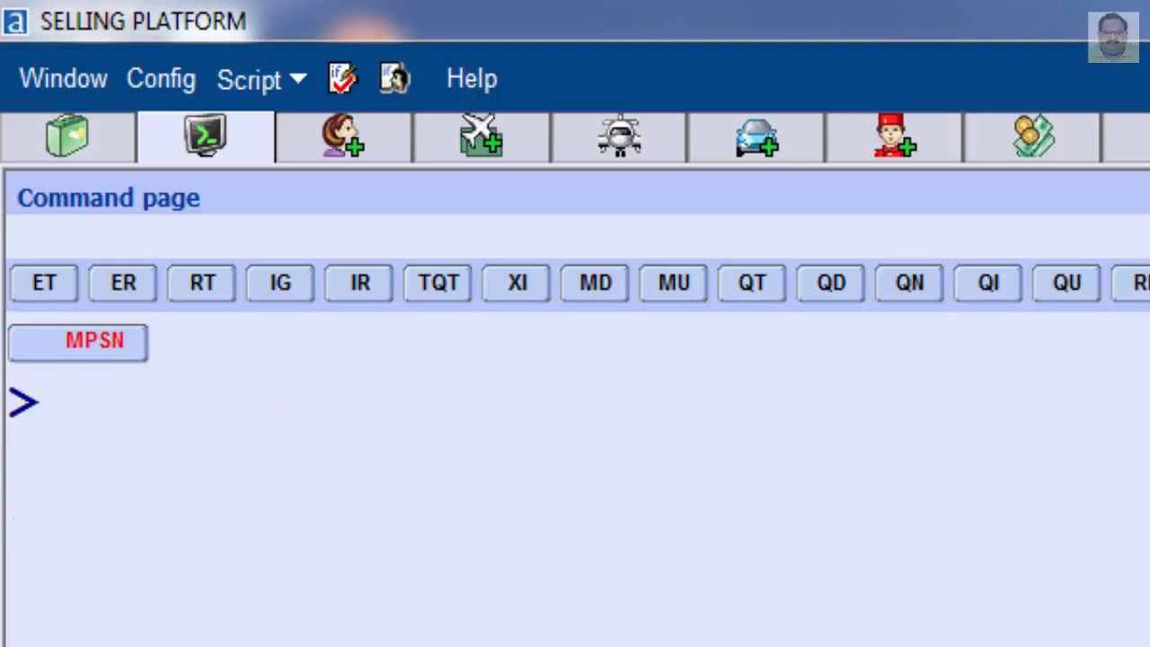
type("DD 1")
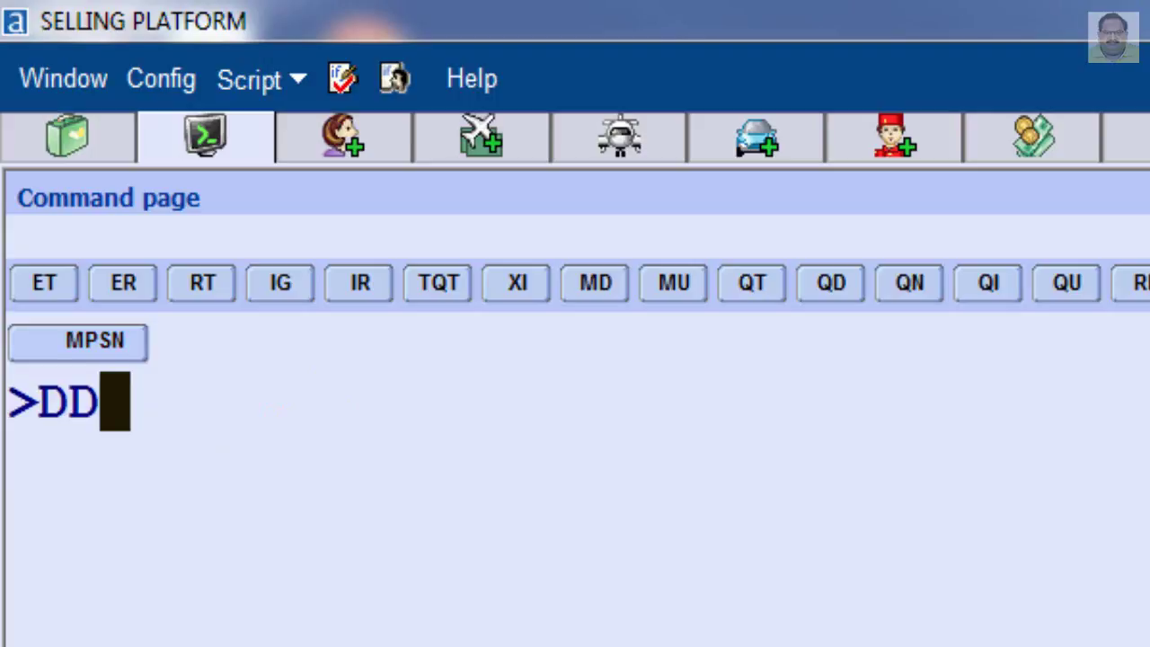
type("5N")
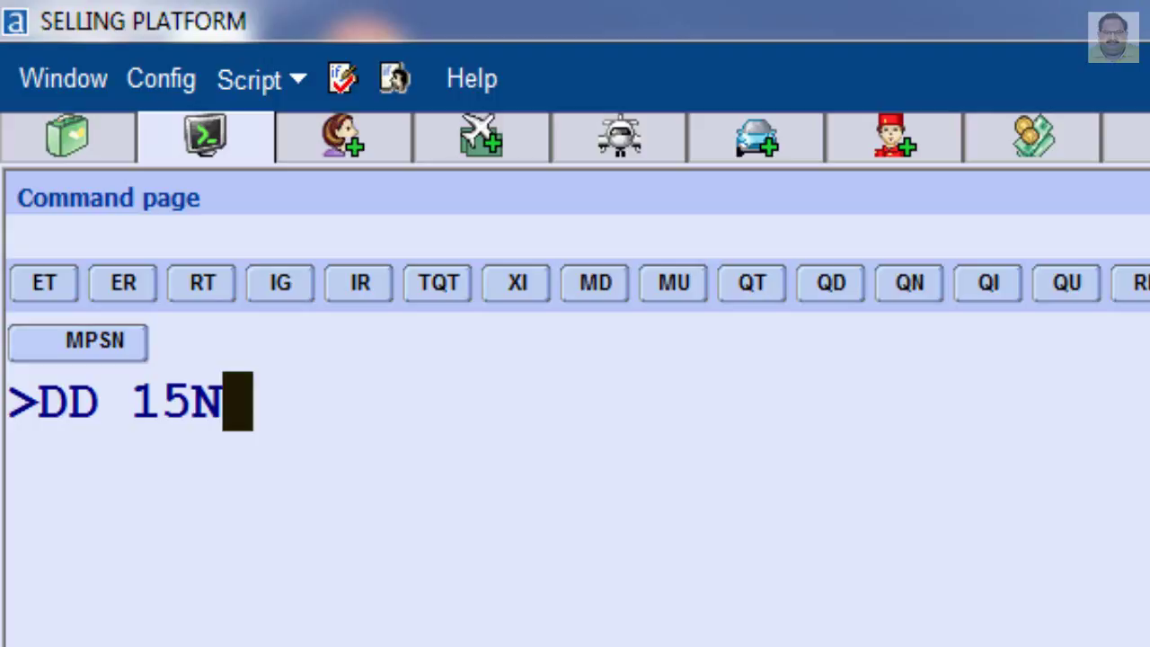
type("OV/")
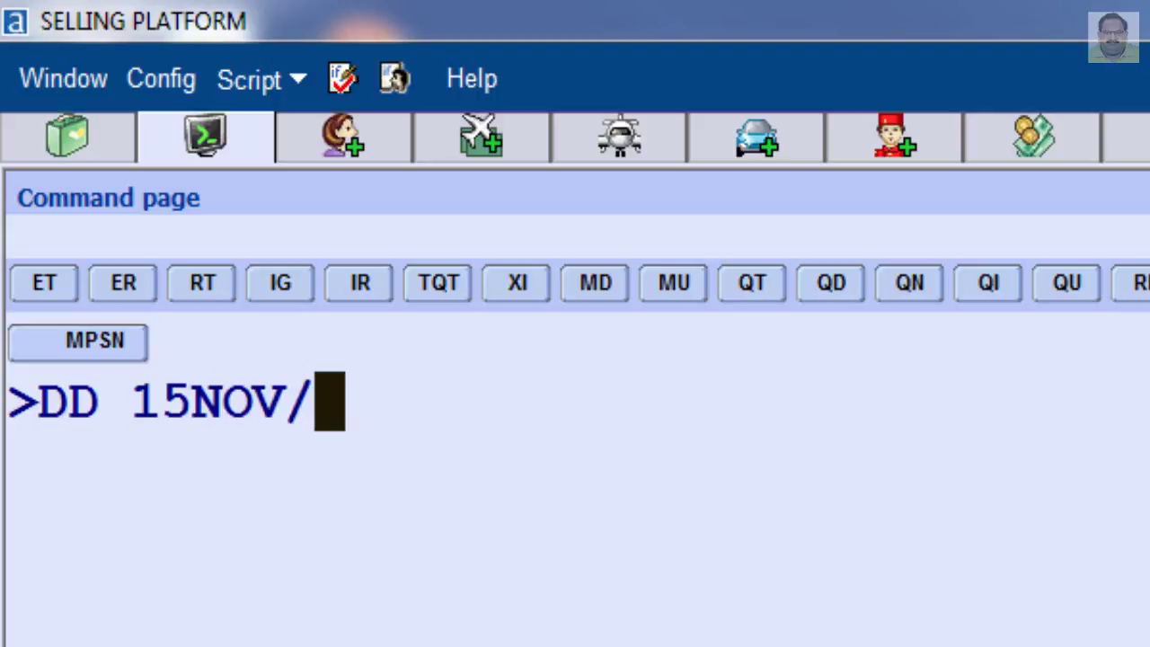
type("-")
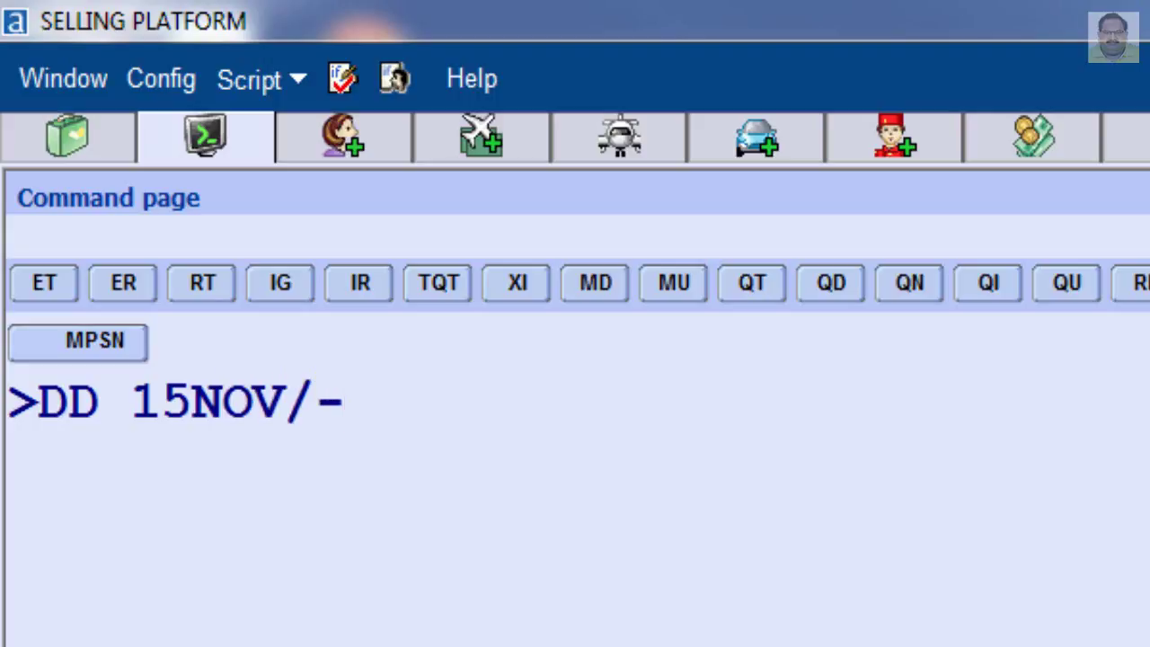
type("45")
key("Return")
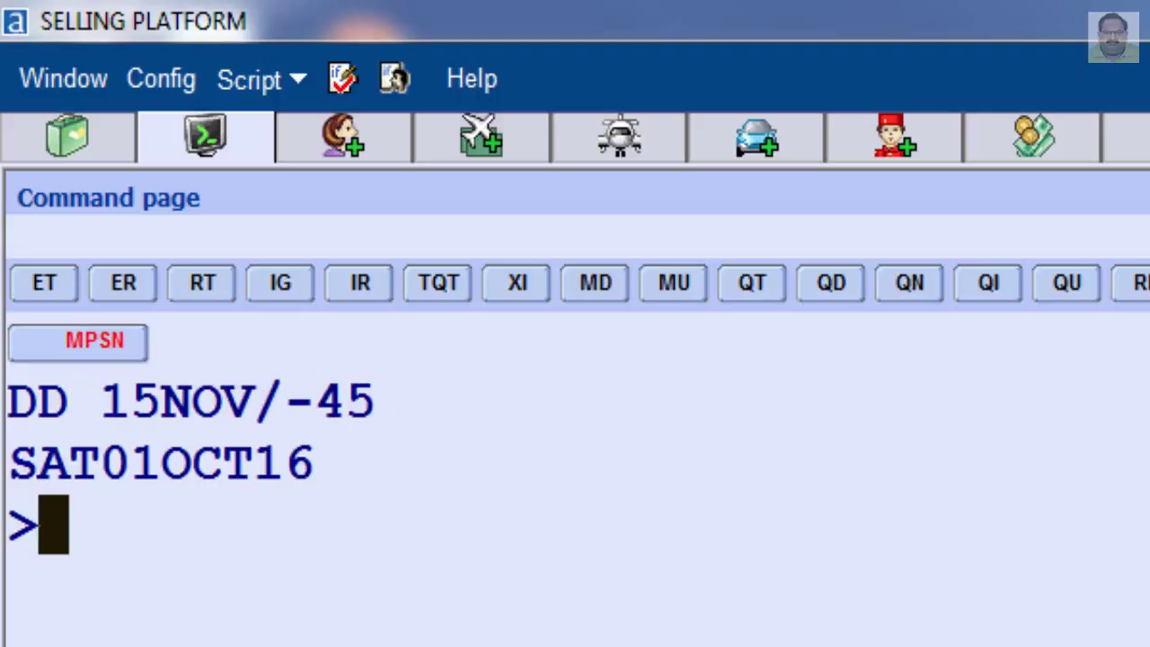
On a cleared command page, calculate the number of days between two dates with the entry DD 15JUL15/15JAN16
key("Pause")
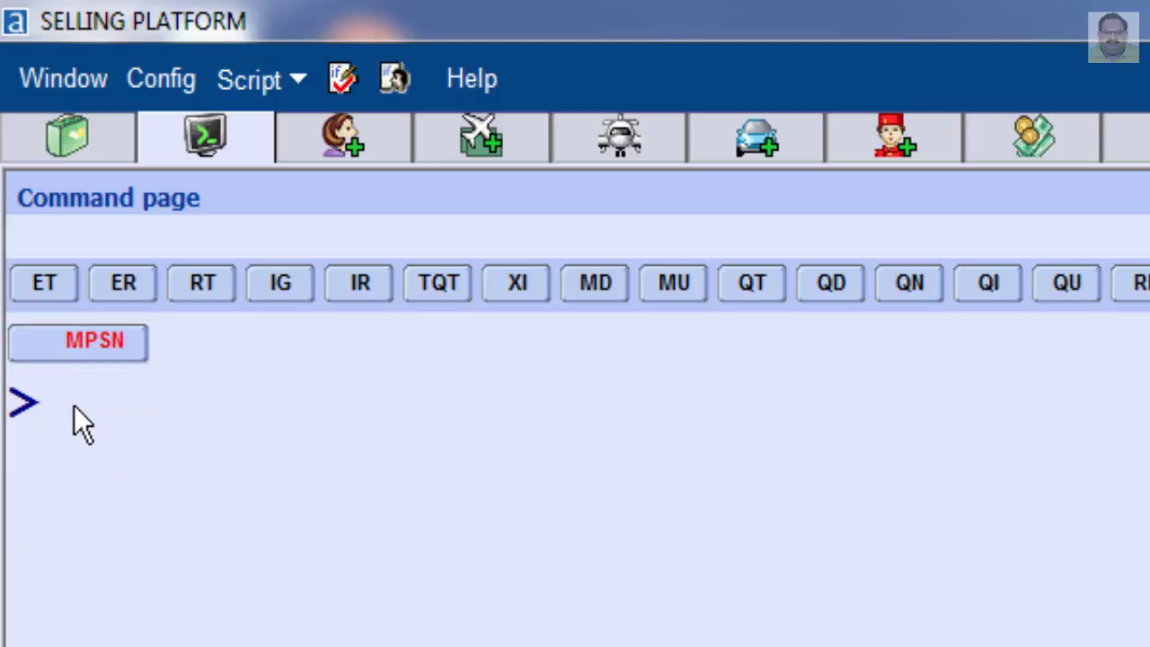
type("DD 15JUL")
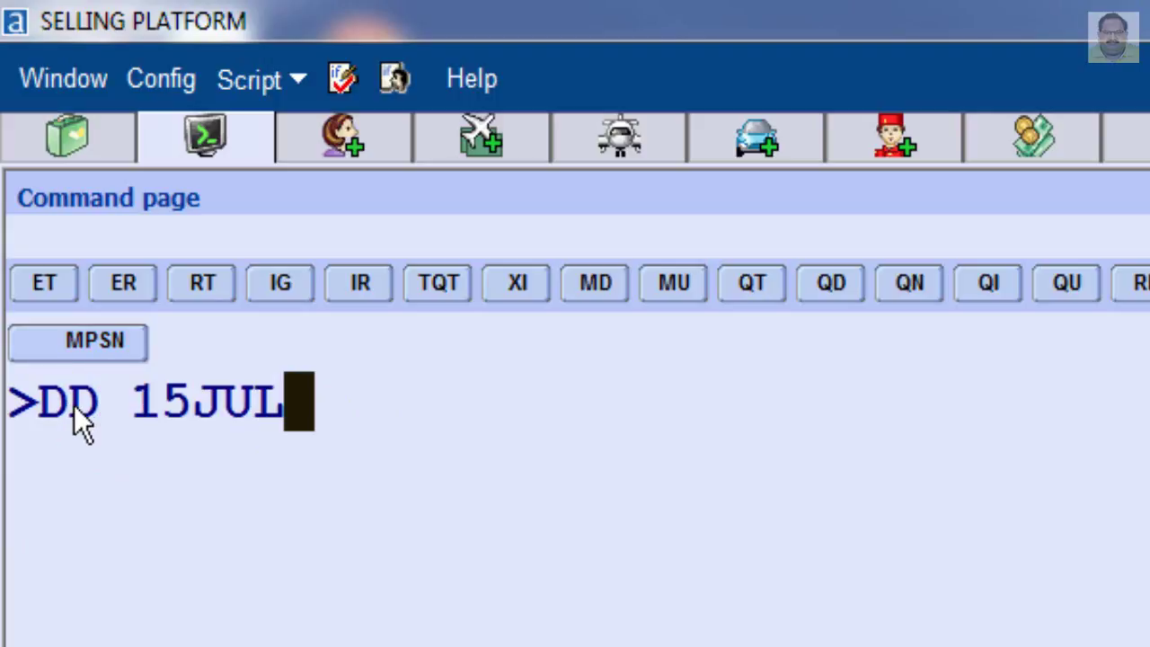
type("15")
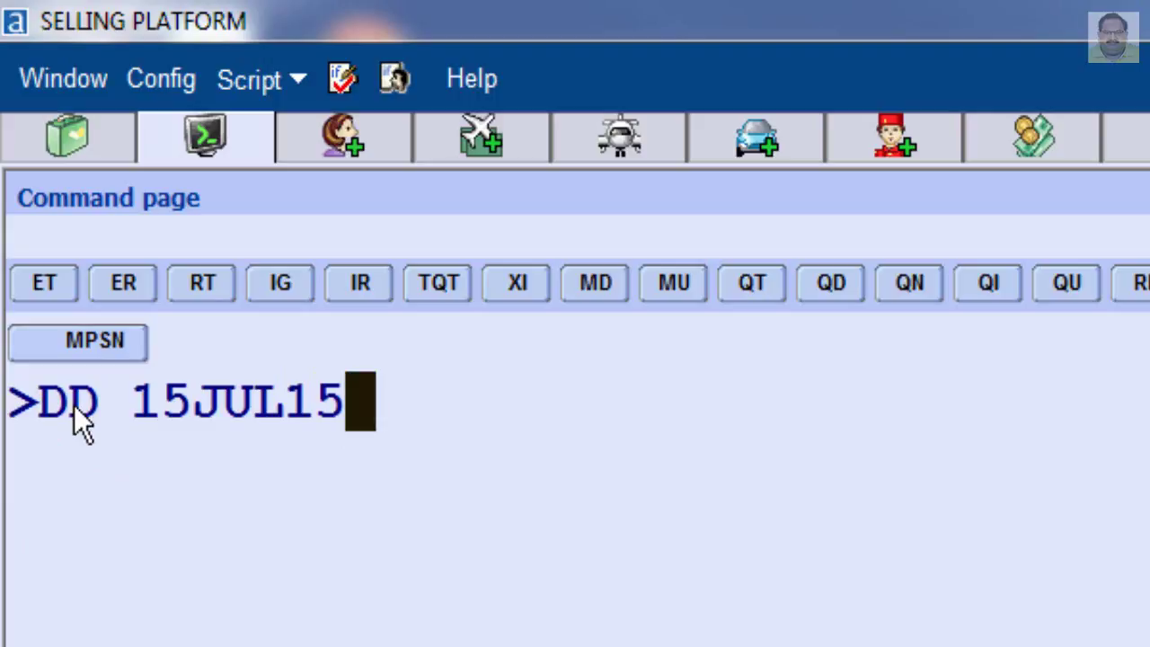
type("/15JAN")
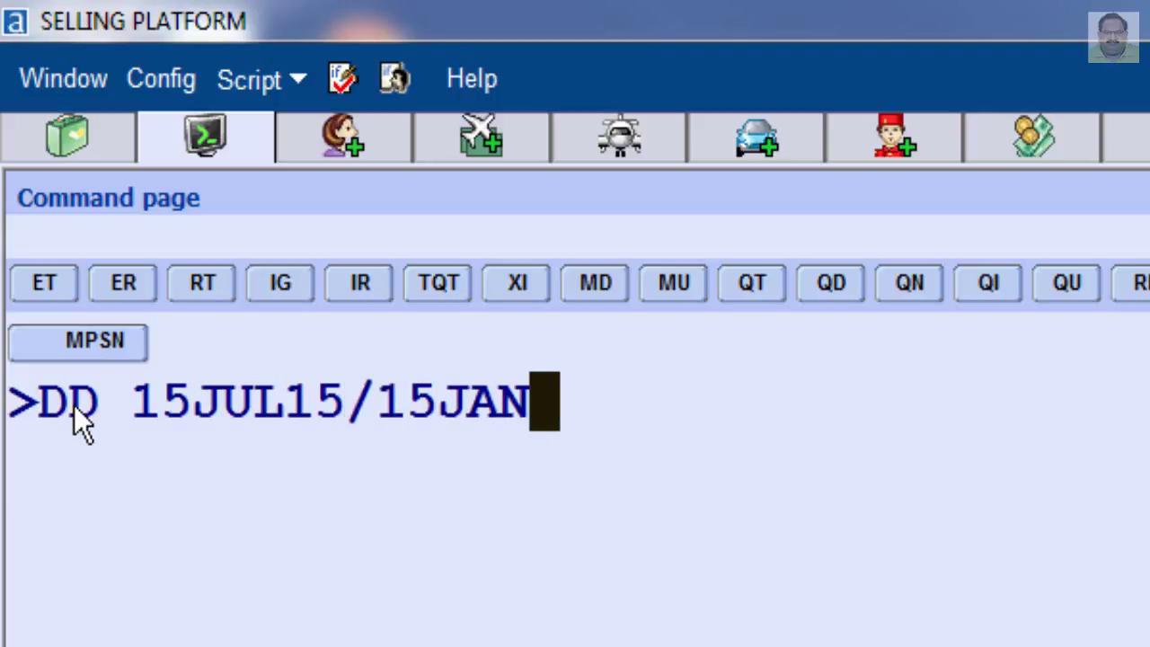
type("16")
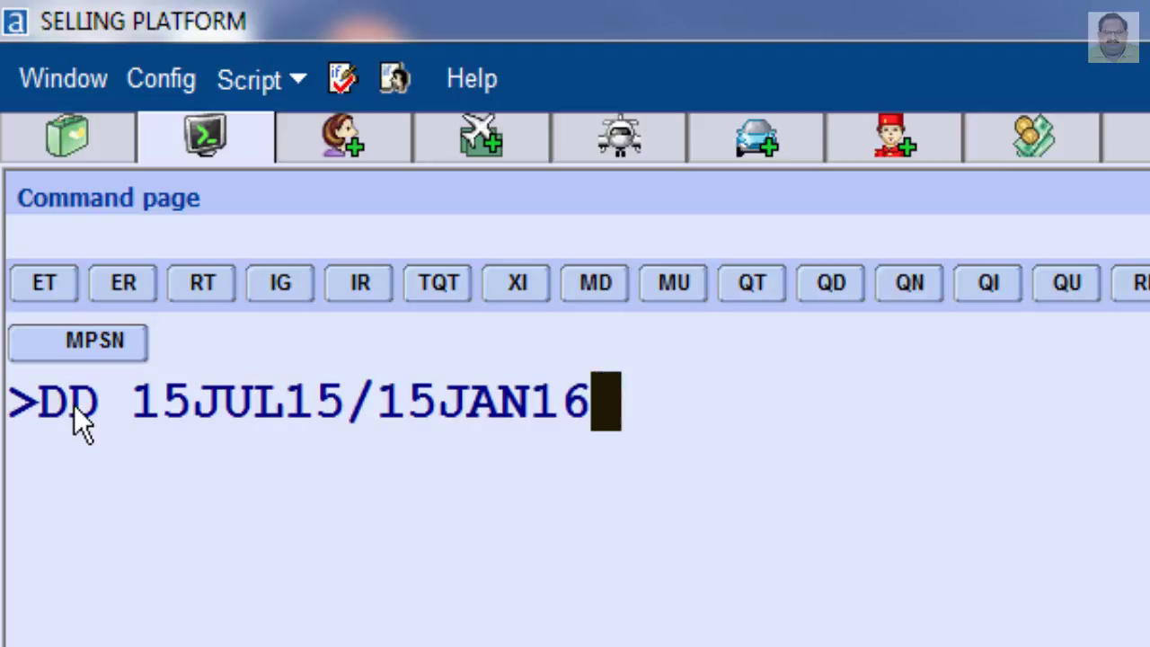
key("Return")
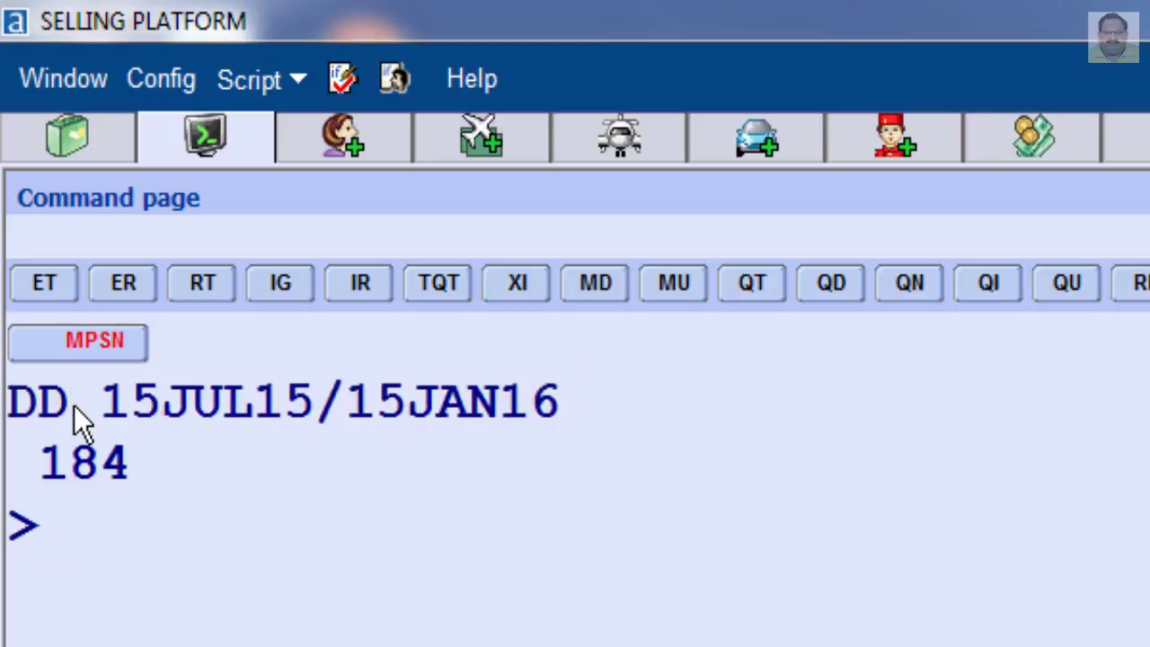
On a cleared command page, display Los Angeles' local time and time difference with the entry DD LAX
key("ctrl+shift+F12")
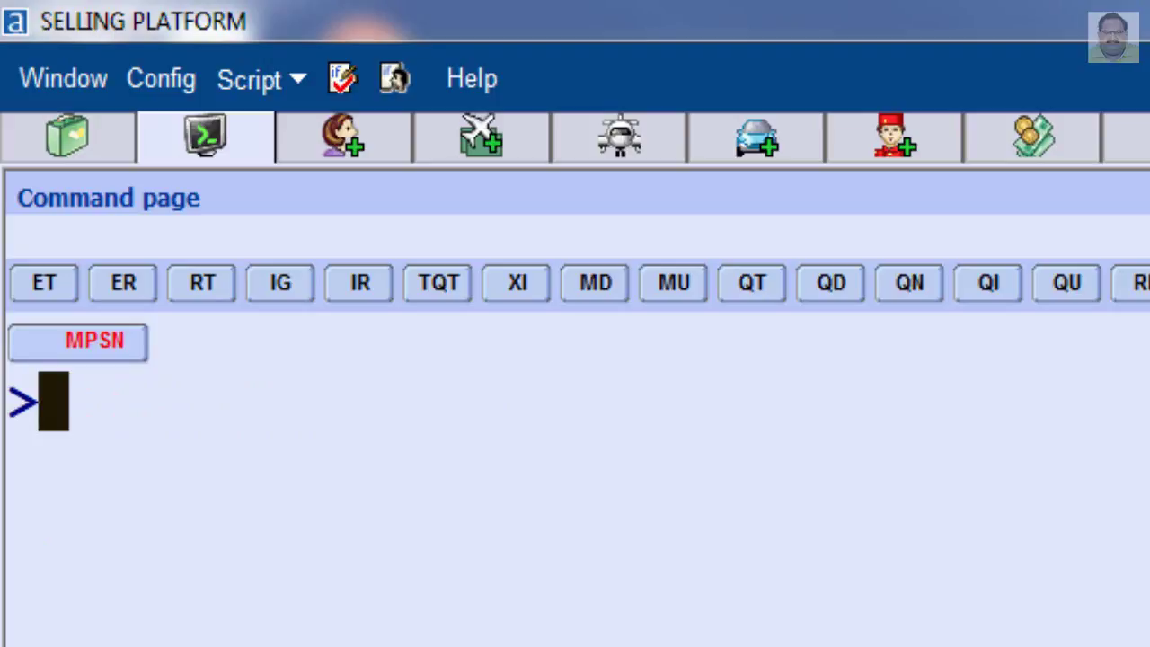
type("DD ")
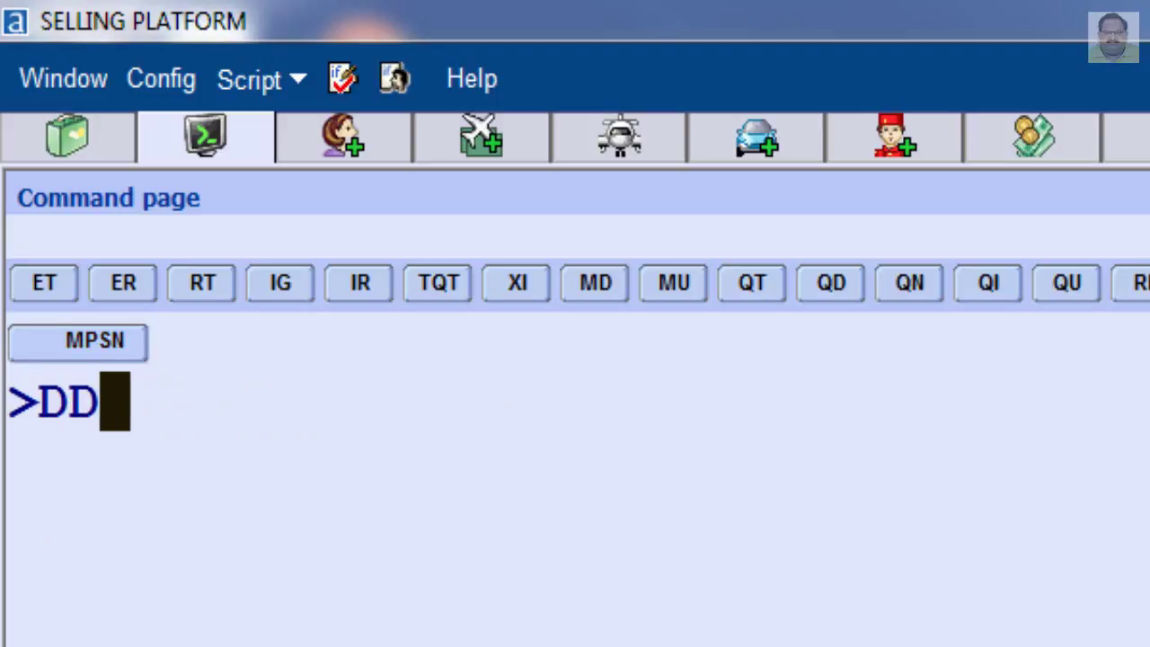
type("LAX")
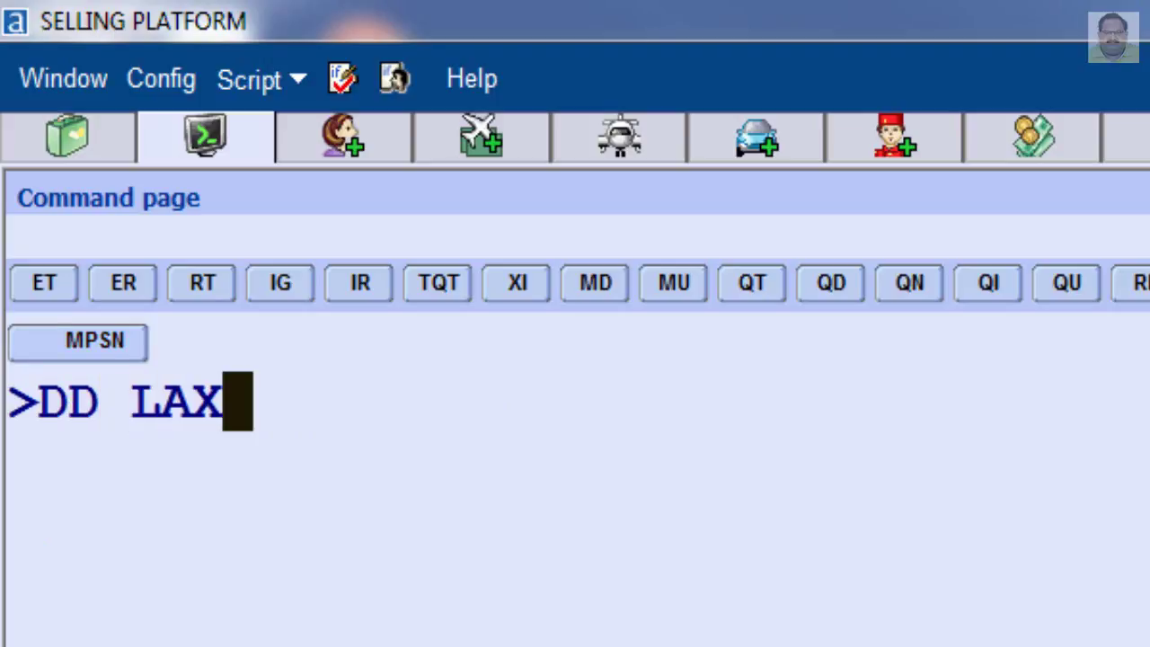
key("Return")
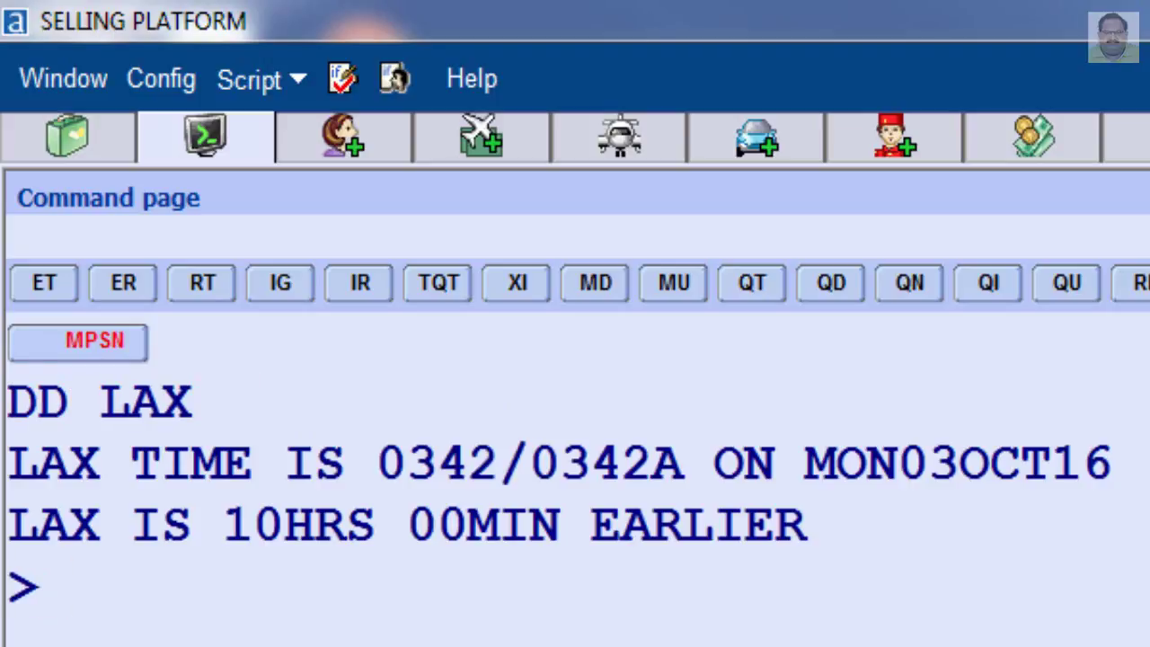
On a cleared command page, find Sydney's local time when it is 1800 in Frankfurt with the entry DD FRA1800/SYD
key("Pause")
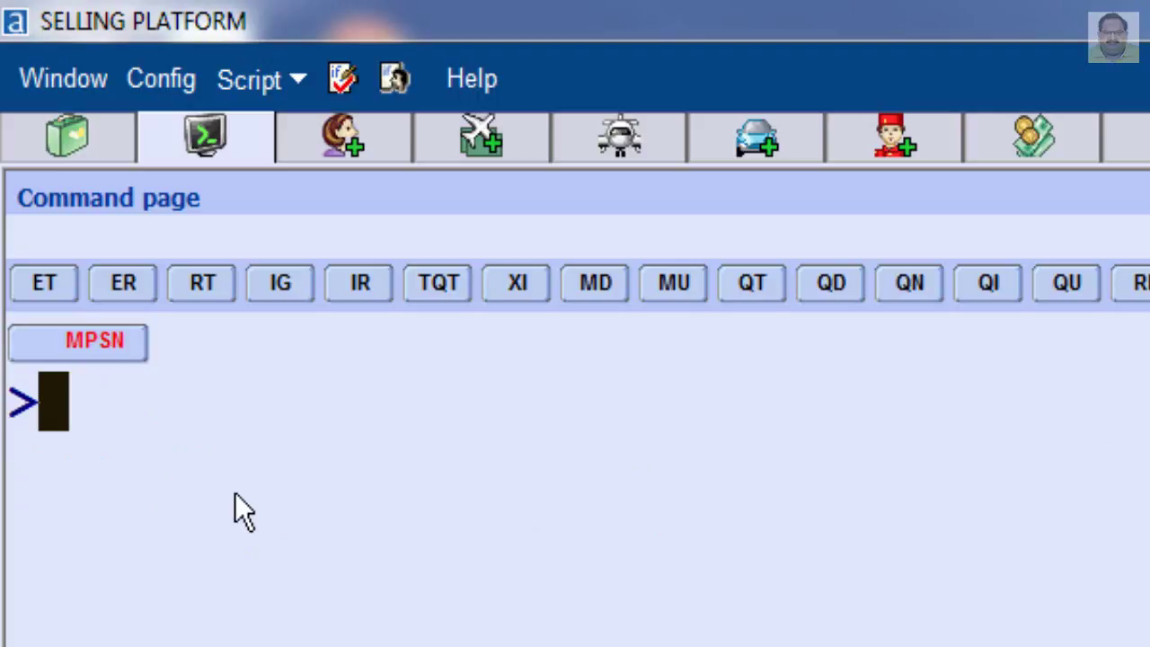
type("DD")
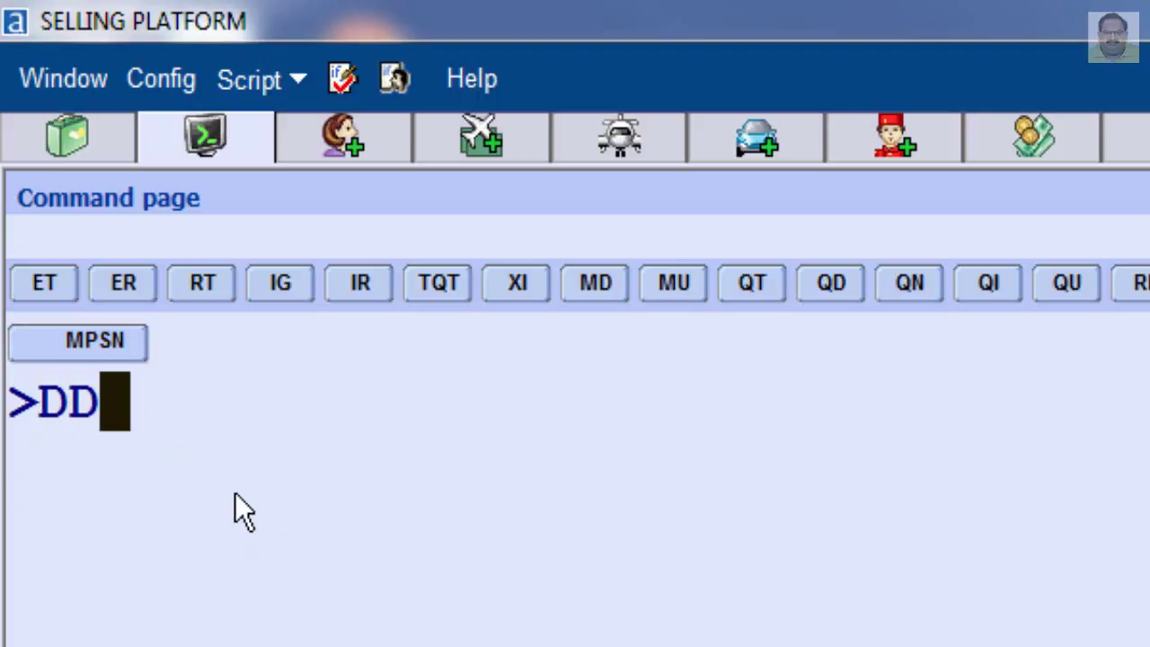
type(" FRA")
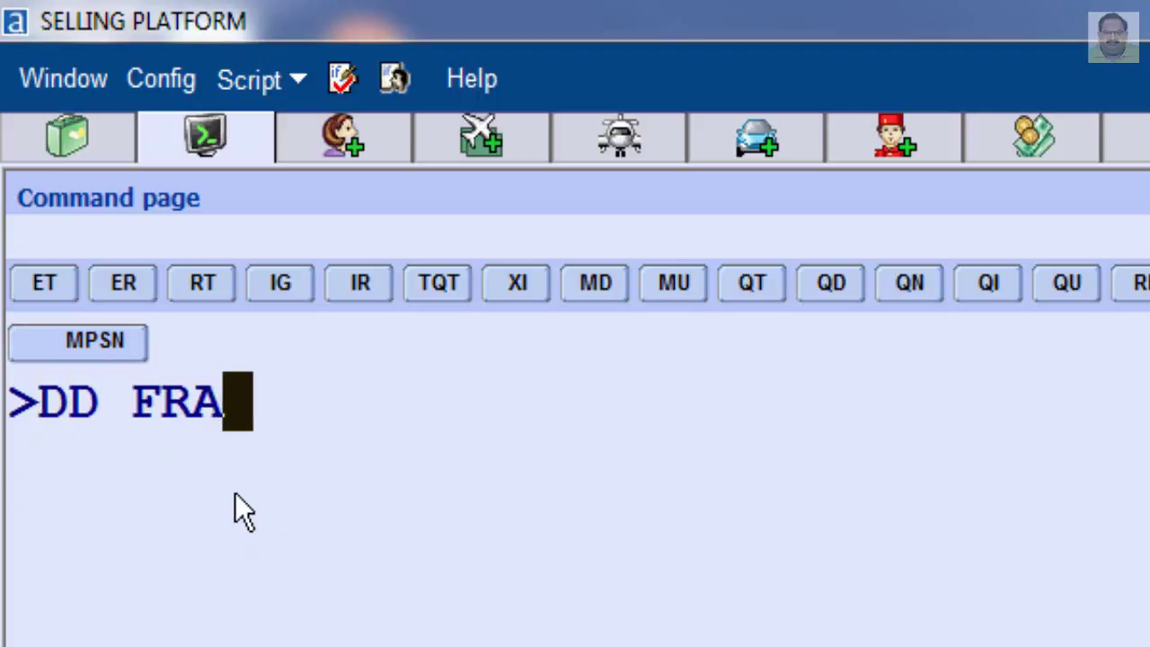
type("1800/")
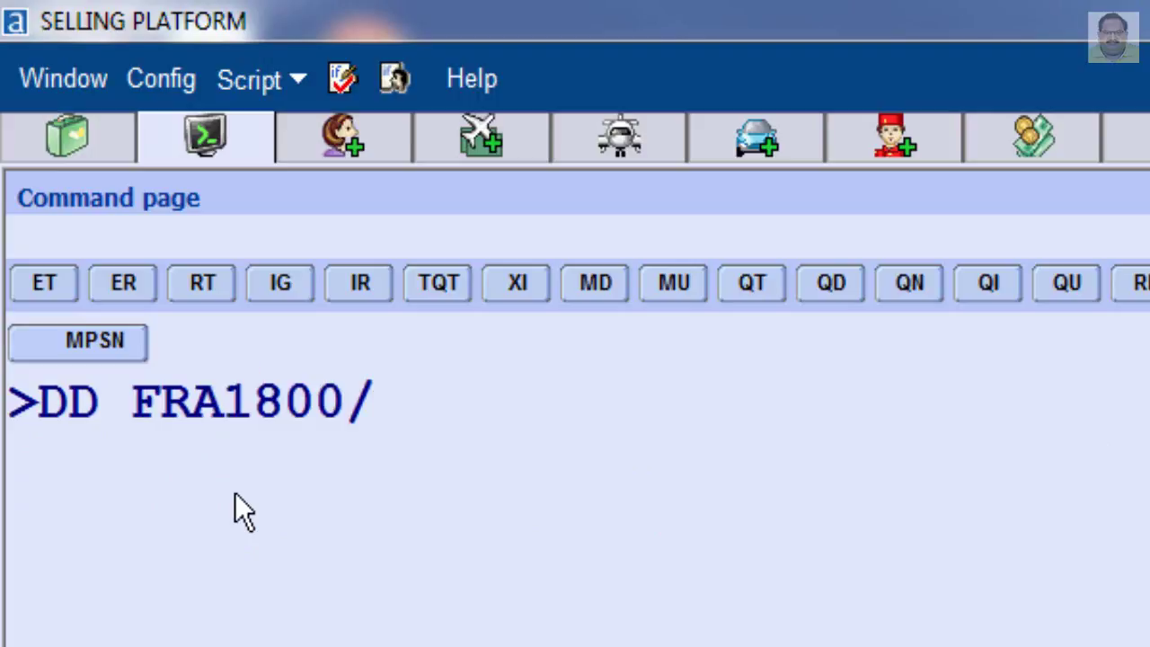
type("SYD")
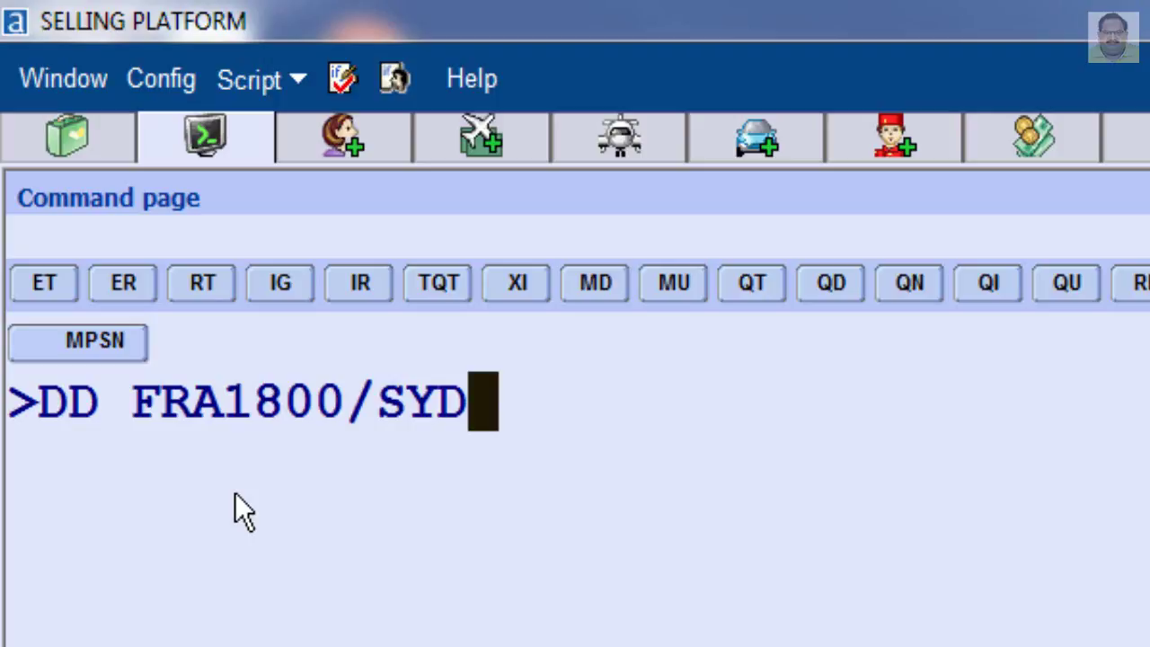
key("Return")
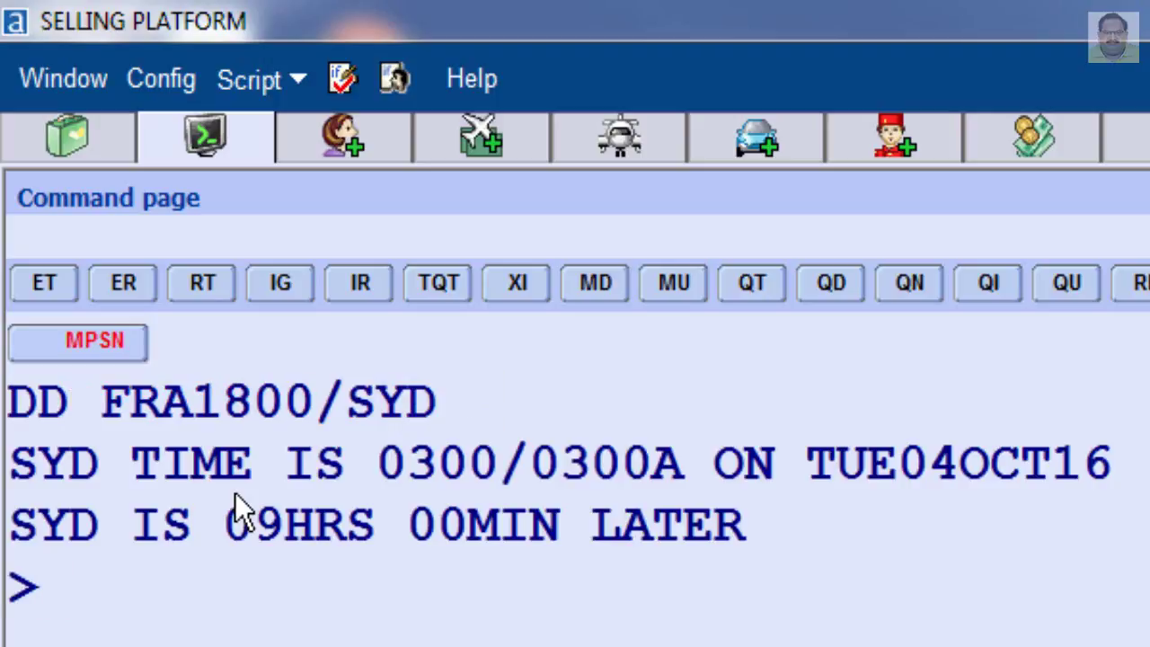
On a cleared command page, display the current GMT time and time difference with the entry DD ZZZ
key("ctrl+Home")
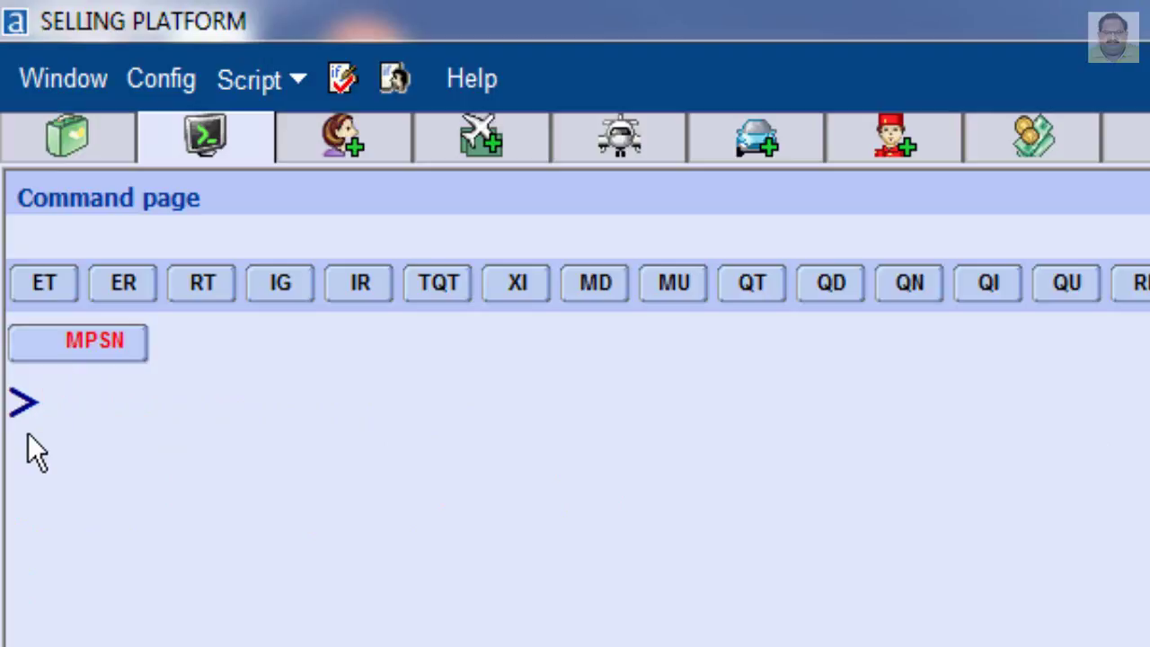
type("D")
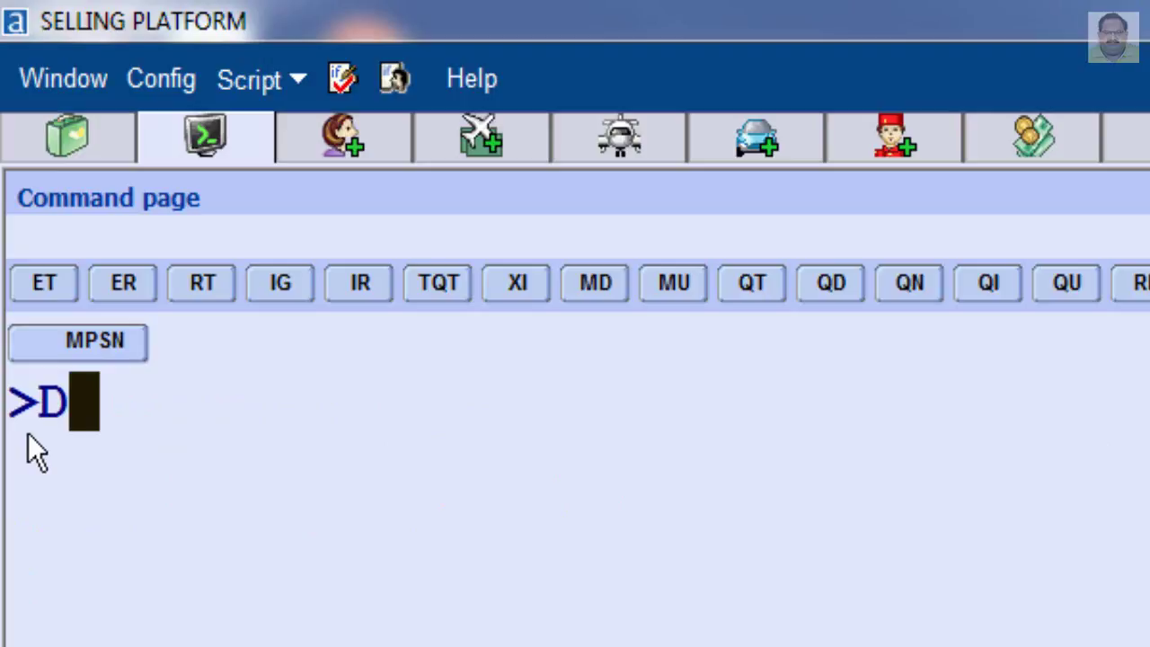
type("D ZZZ")
key("Return")
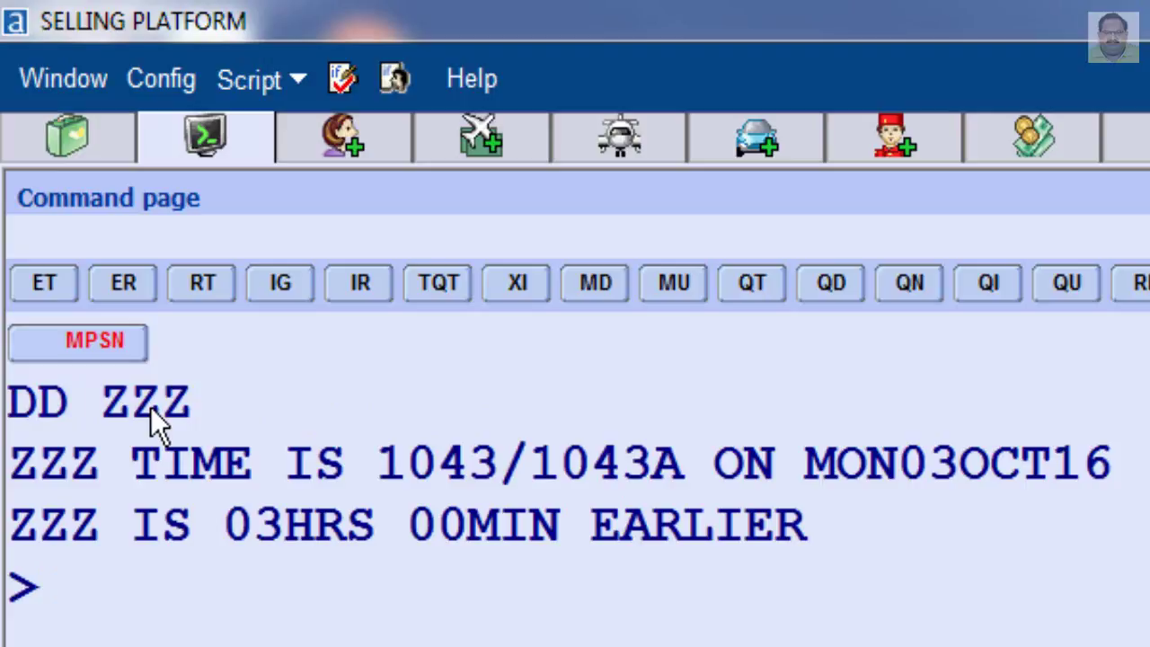
On a cleared command page, calculate the elapsed time from Jeddah at 0800 to London at 1300 with the entry DD JED0800/LON1300
key("ctrl+w")
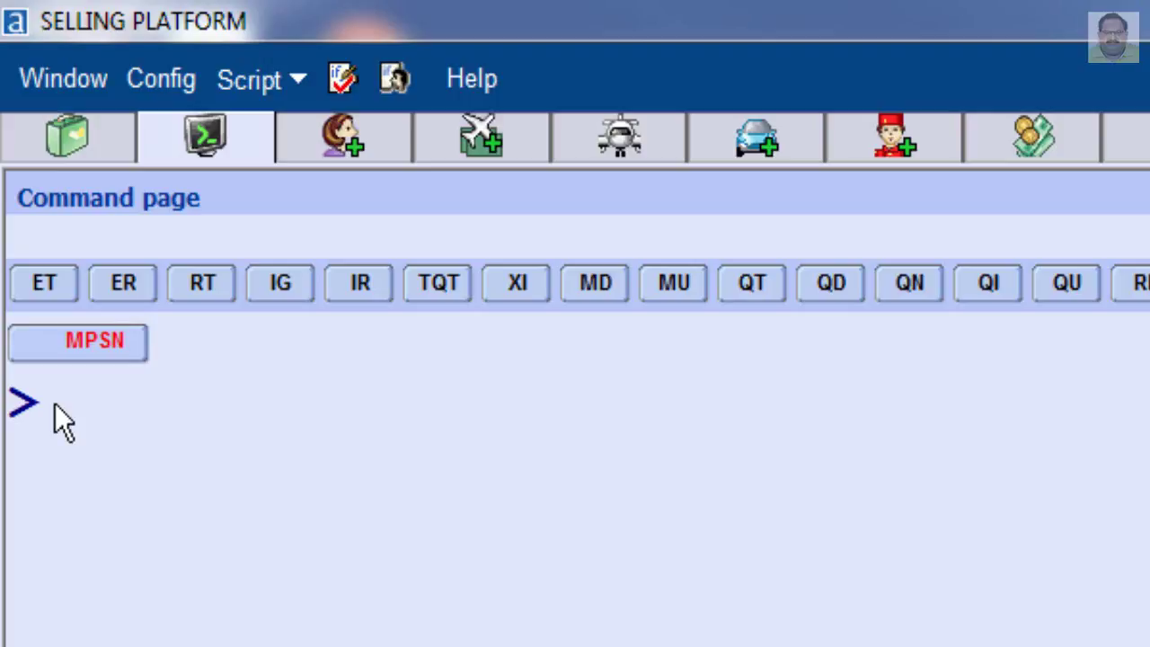
type("DD JED")
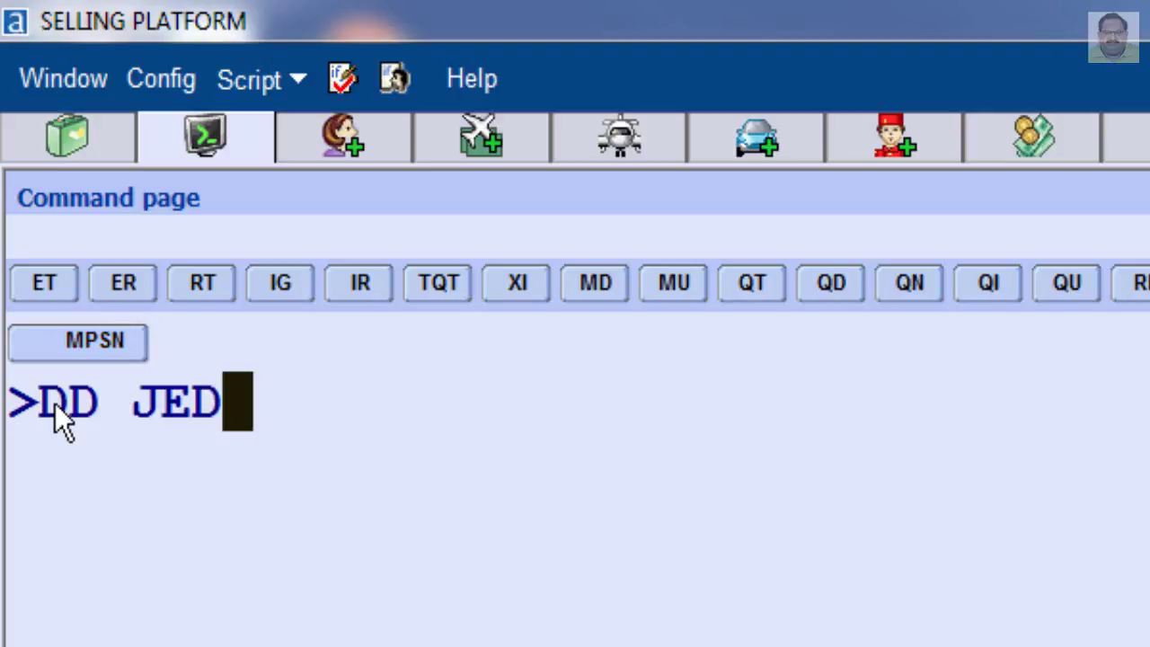
type("0800/LON")
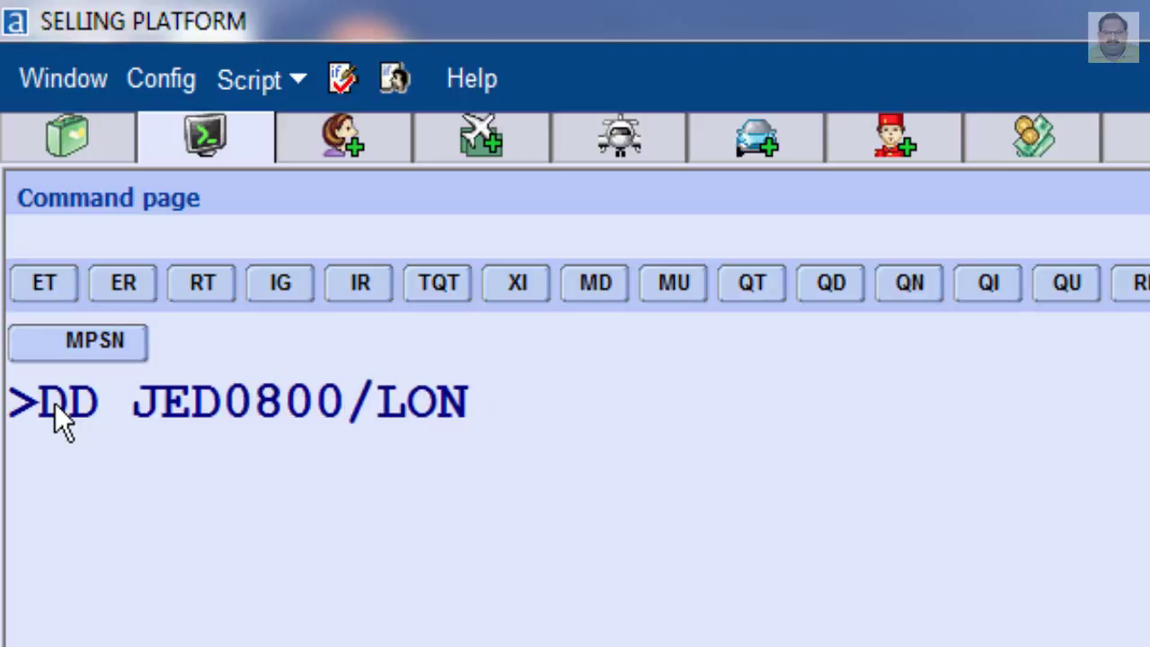
type("1300")
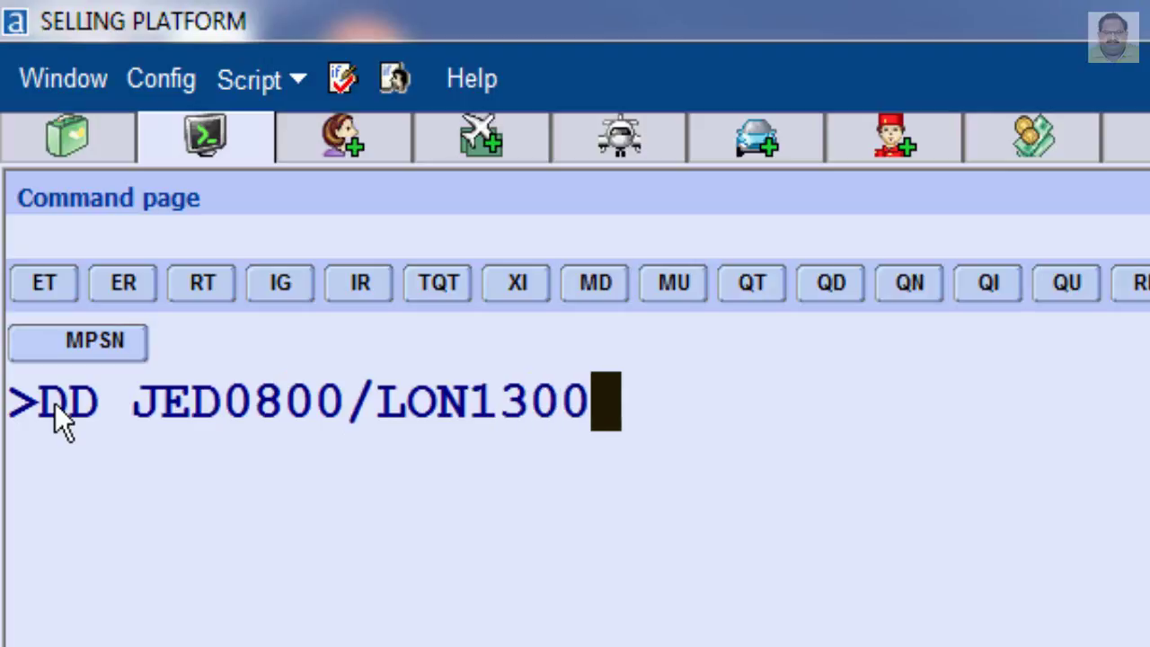
key("Return")
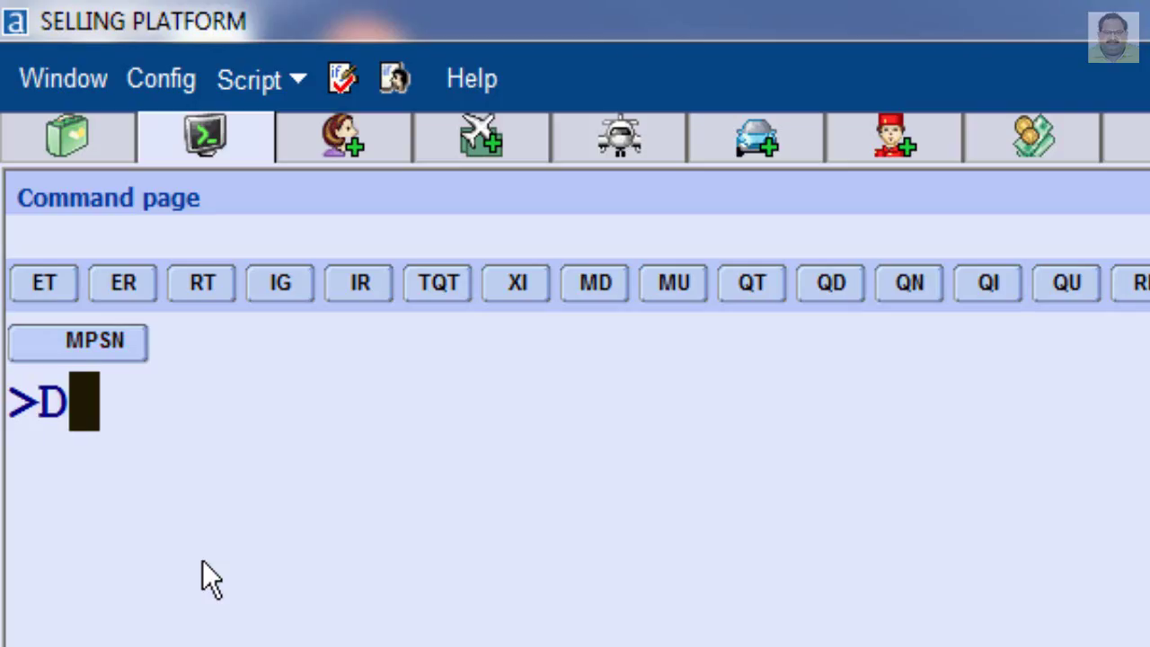
On a cleared command page, calculate the elapsed time from Washington at 1800 to Jeddah at 1300 the next day with DD WAS1800/JED1300+1
type("WAS")
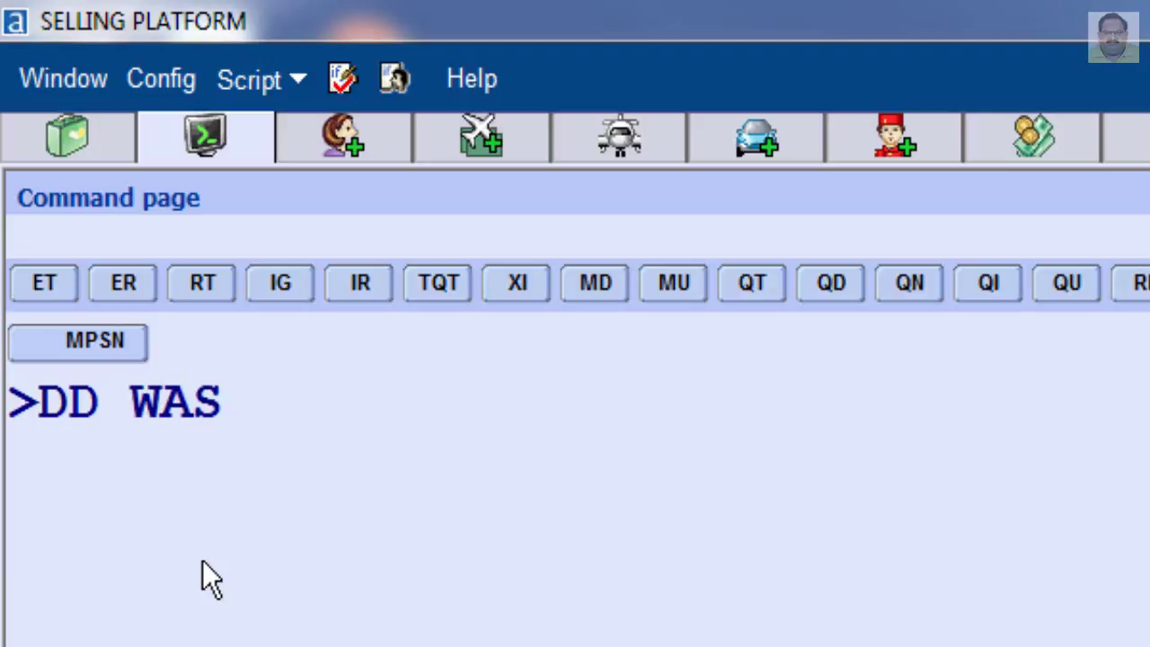
type("1800/JED")
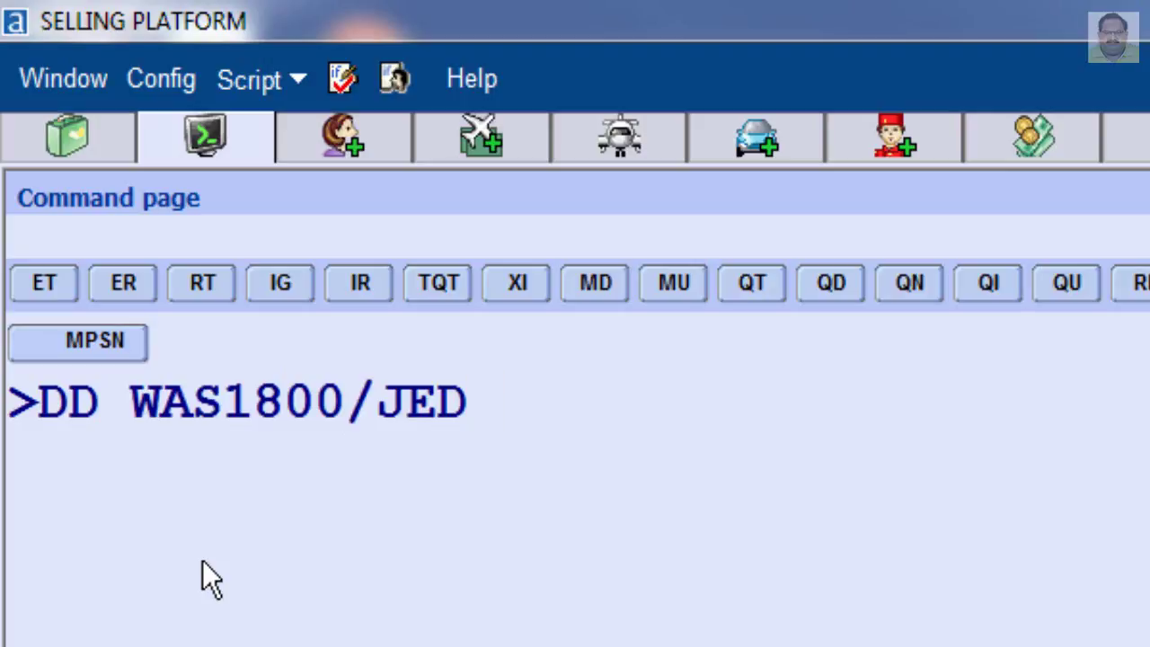
type("13")
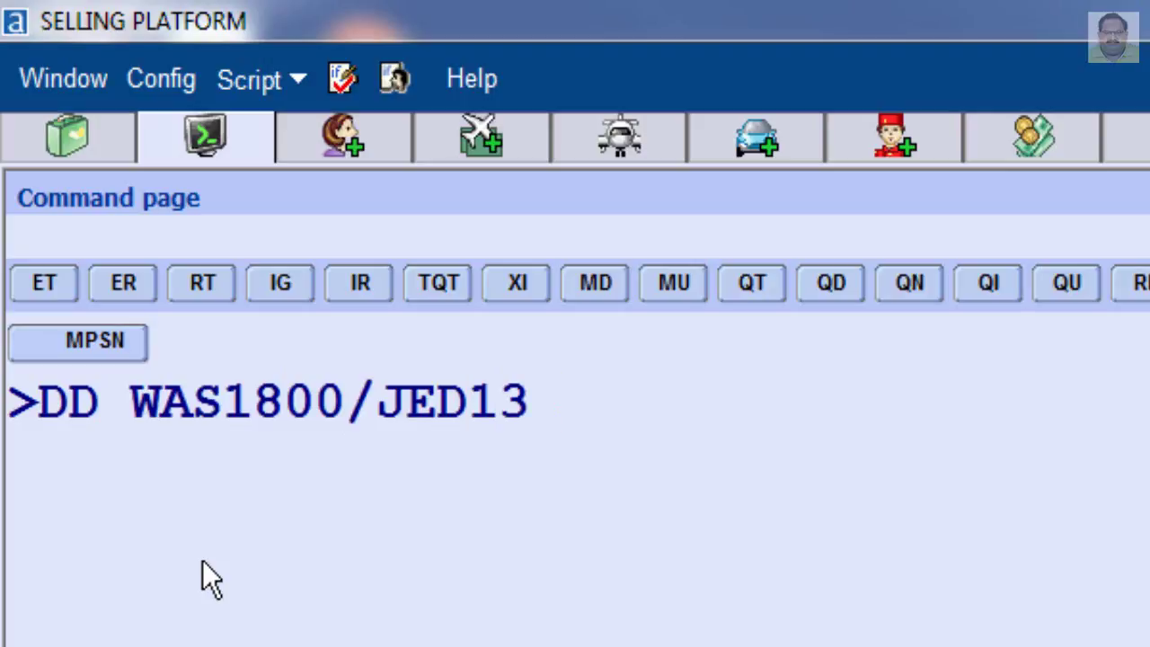
type("00+1")
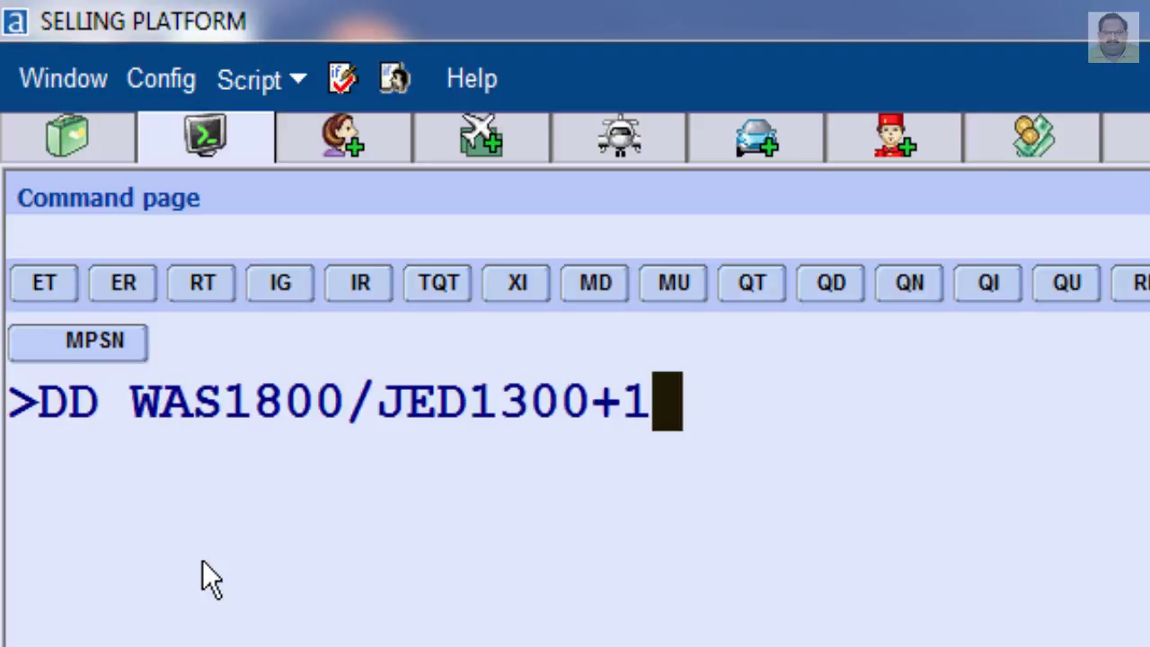